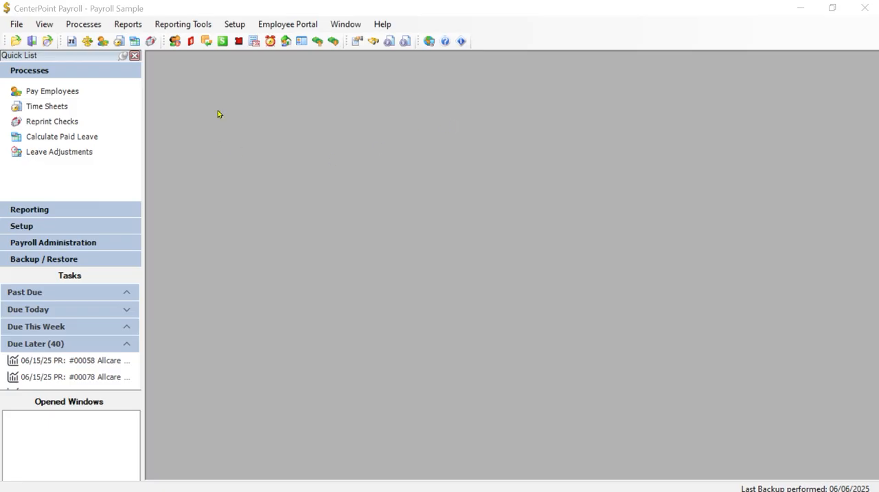
# Open the Pay Employees process and list its pay runs with No Filter.
pyautogui.click(98, 25)
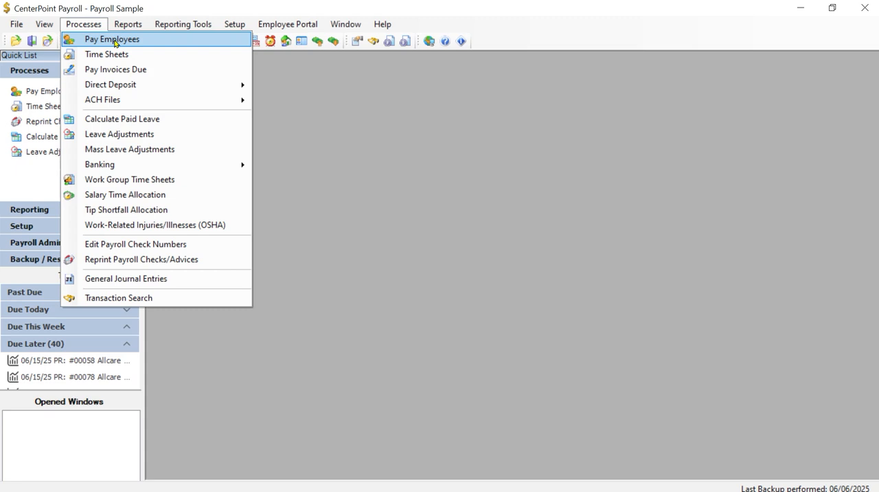
pyautogui.click(115, 40)
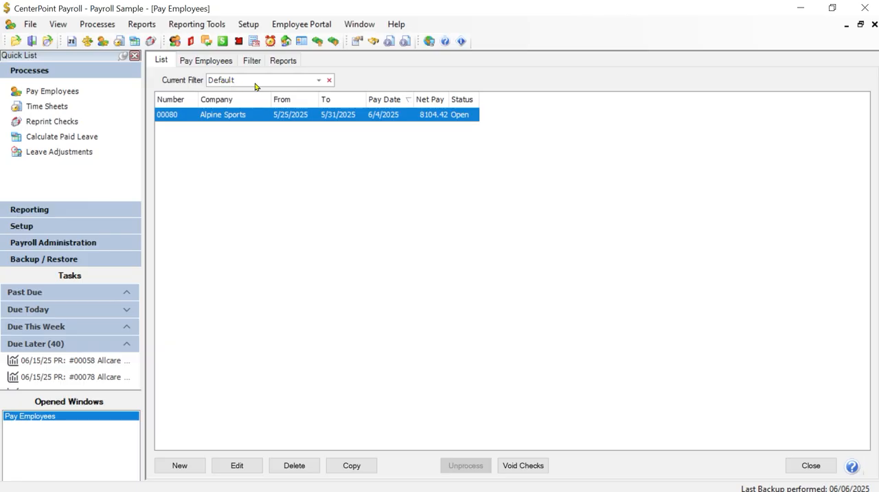
pyautogui.click(317, 81)
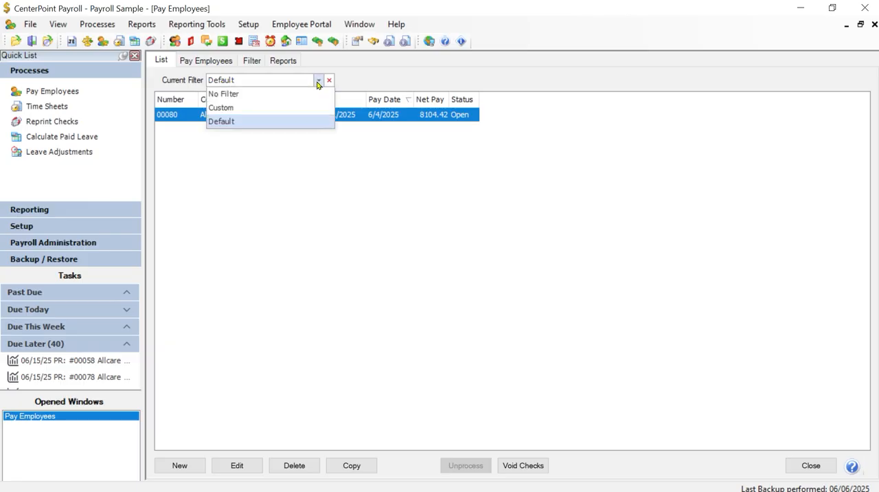
pyautogui.click(234, 94)
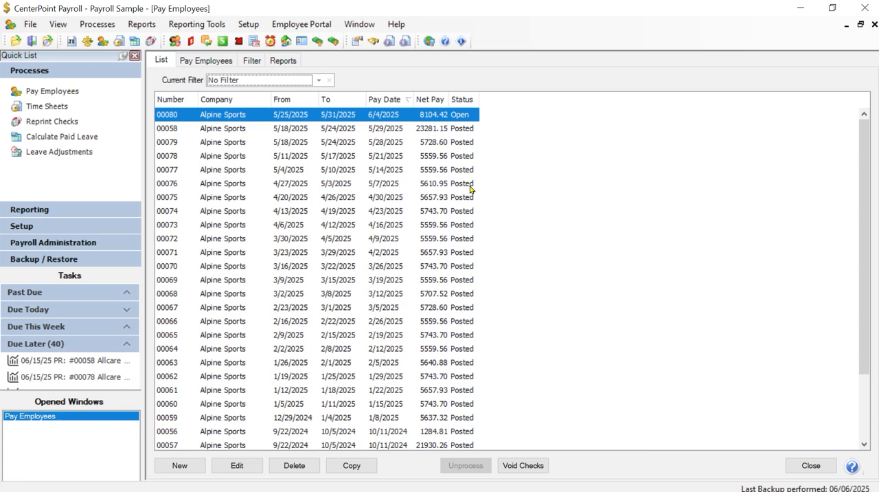
# Return the pay run list to the Default filter, add Posted to its Status criteria, and apply the change.
pyautogui.click(319, 81)
pyautogui.click(243, 122)
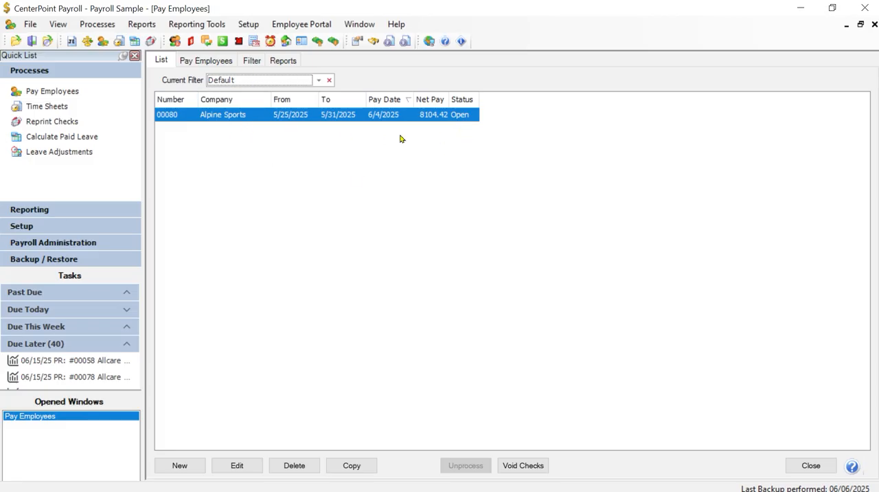
pyautogui.click(252, 61)
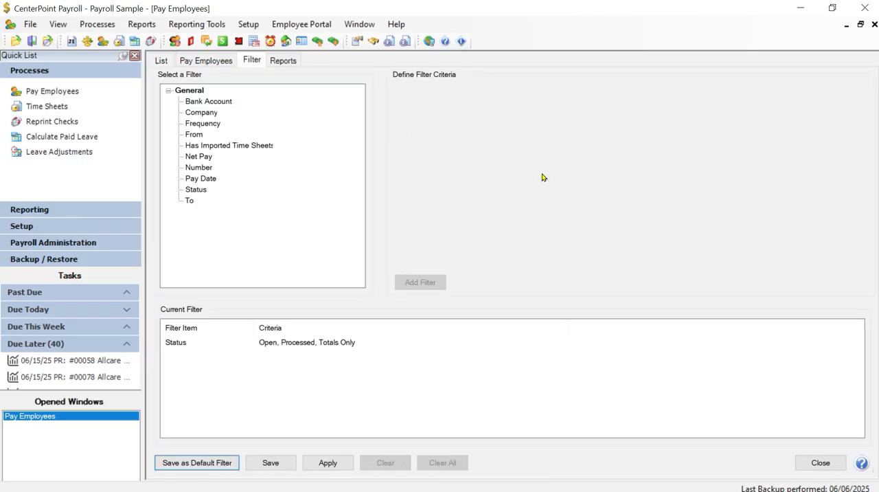
pyautogui.click(269, 350)
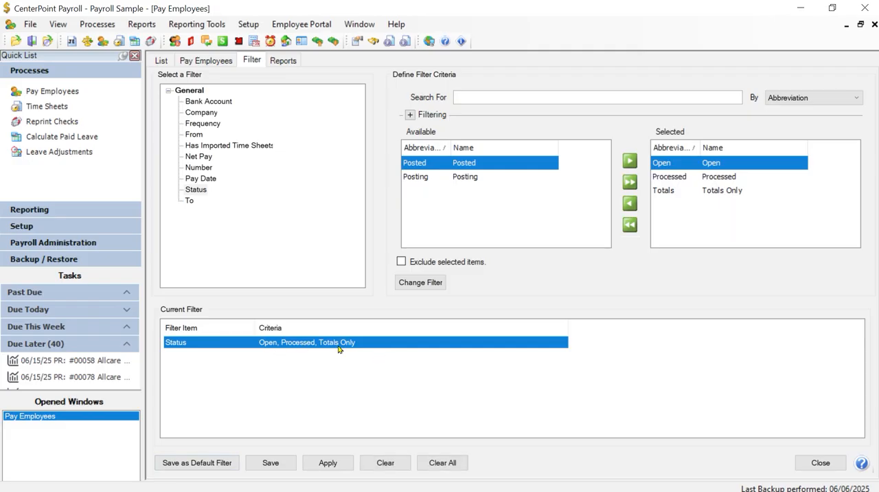
pyautogui.doubleClick(466, 162)
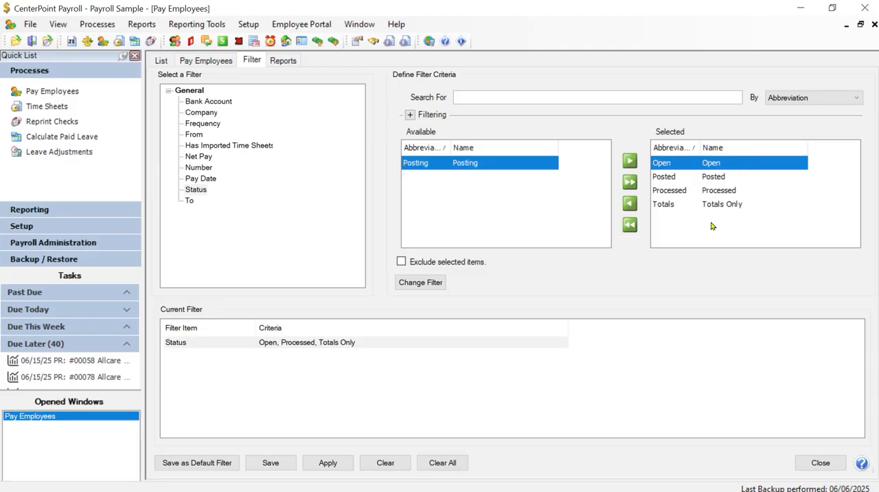
pyautogui.click(406, 283)
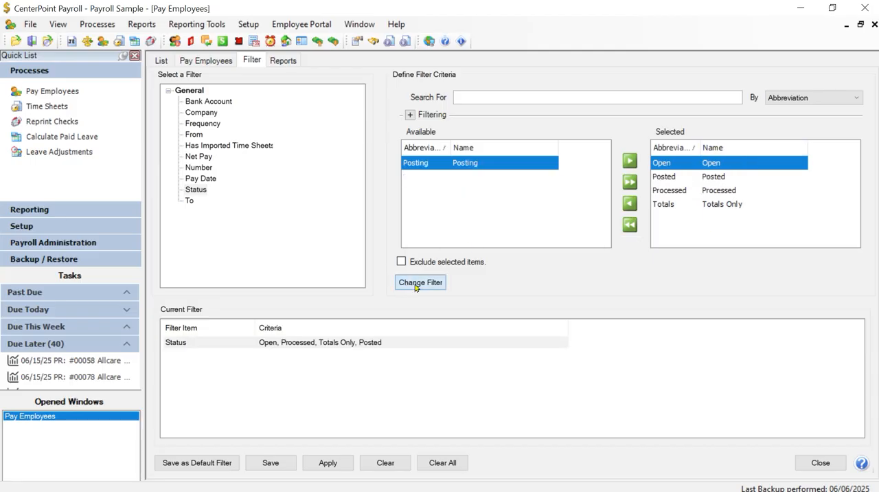
pyautogui.click(326, 463)
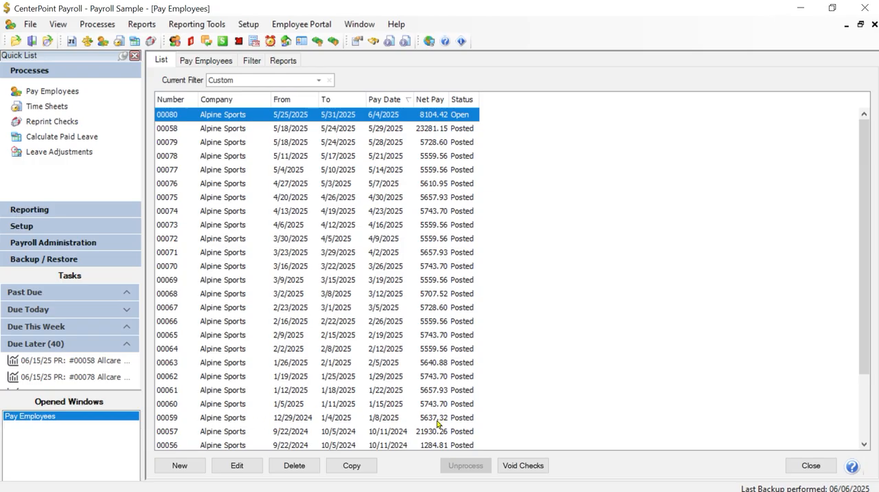
# Add a Pay Date criterion of This Year to the filter, apply it, and save it as the default filter.
pyautogui.click(253, 62)
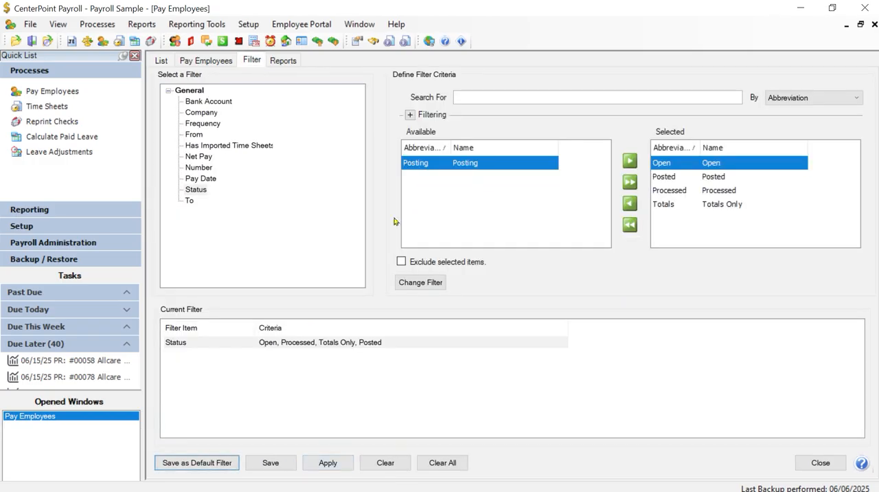
pyautogui.click(201, 179)
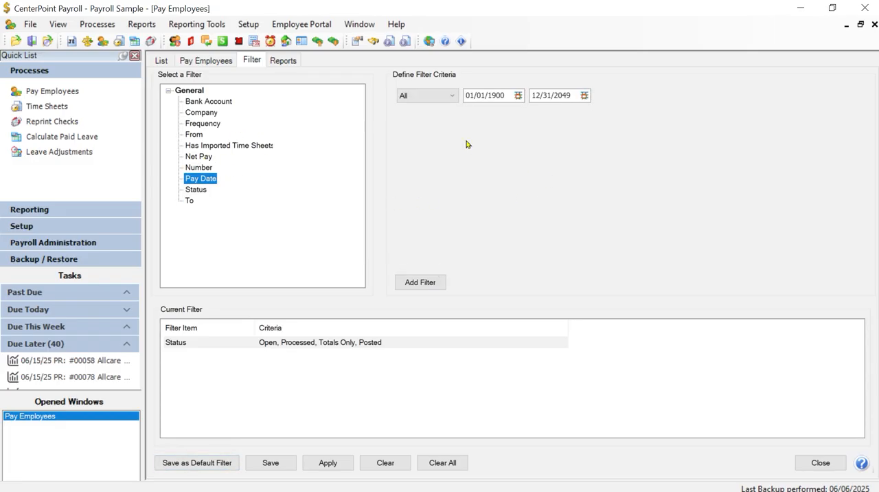
pyautogui.click(440, 101)
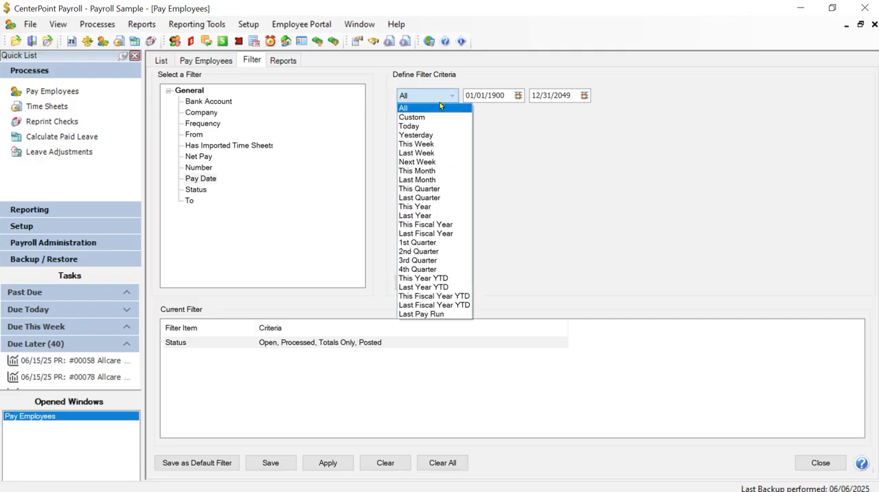
pyautogui.click(431, 208)
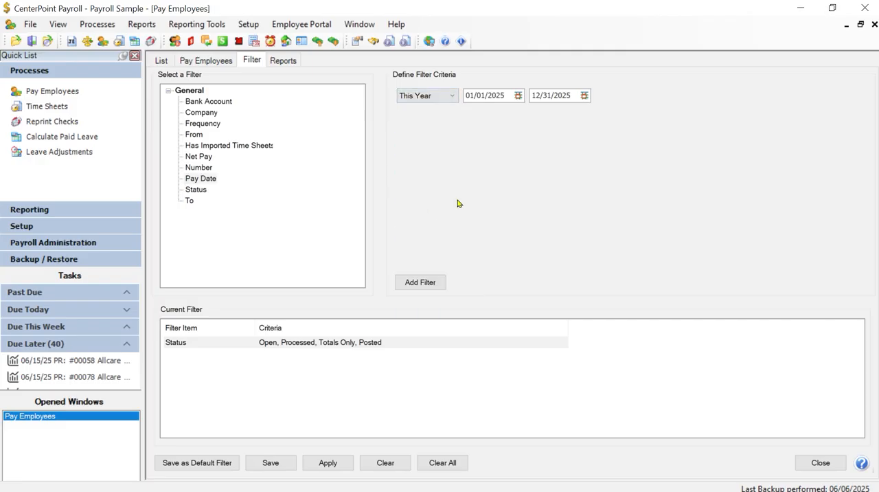
pyautogui.click(419, 282)
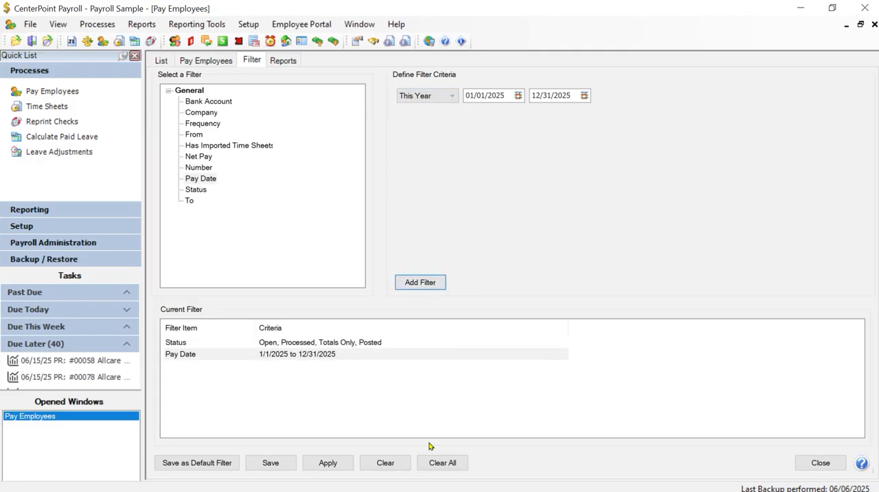
pyautogui.click(328, 462)
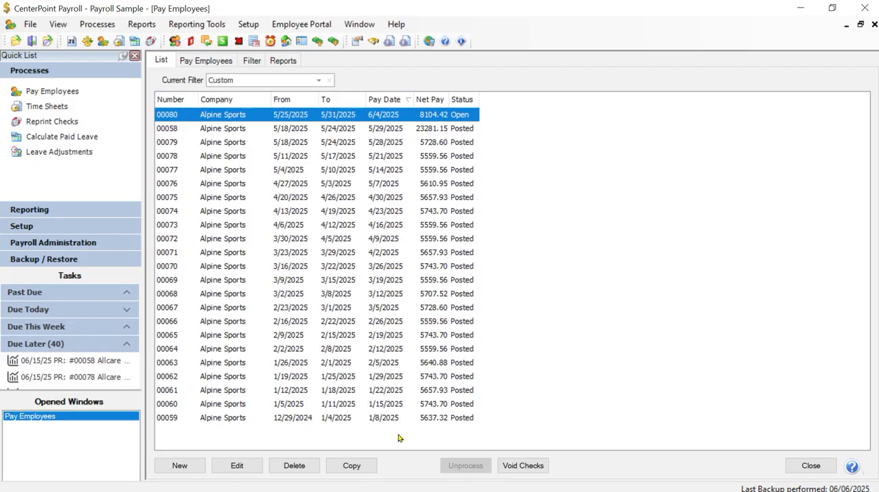
pyautogui.click(252, 62)
pyautogui.click(200, 463)
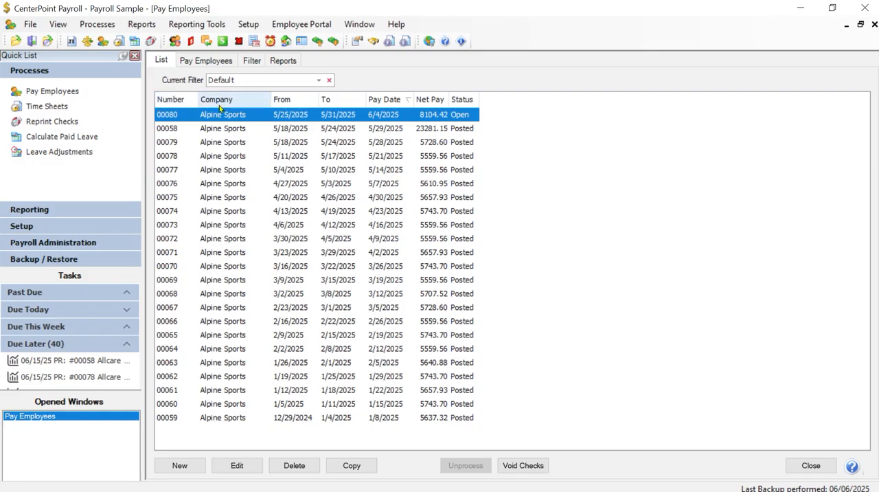
# Sort the pay run list by Number, and re-sort it by Pay Date with the newest first.
pyautogui.click(177, 100)
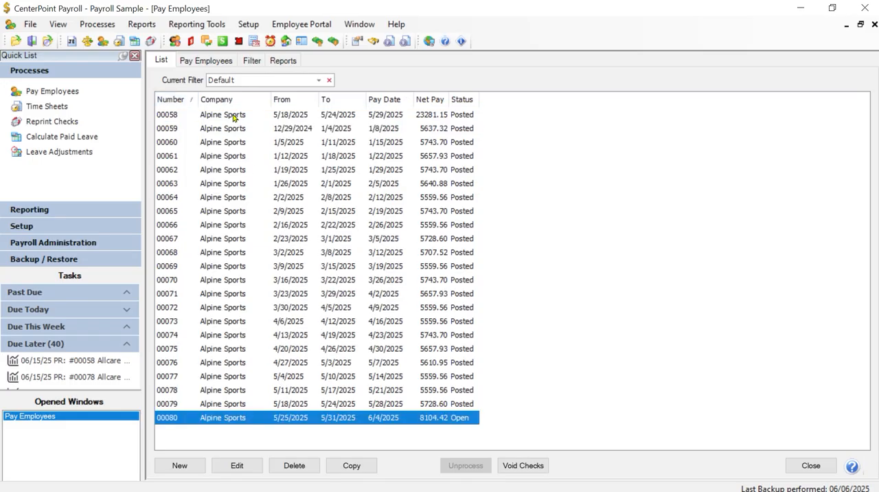
pyautogui.click(389, 101)
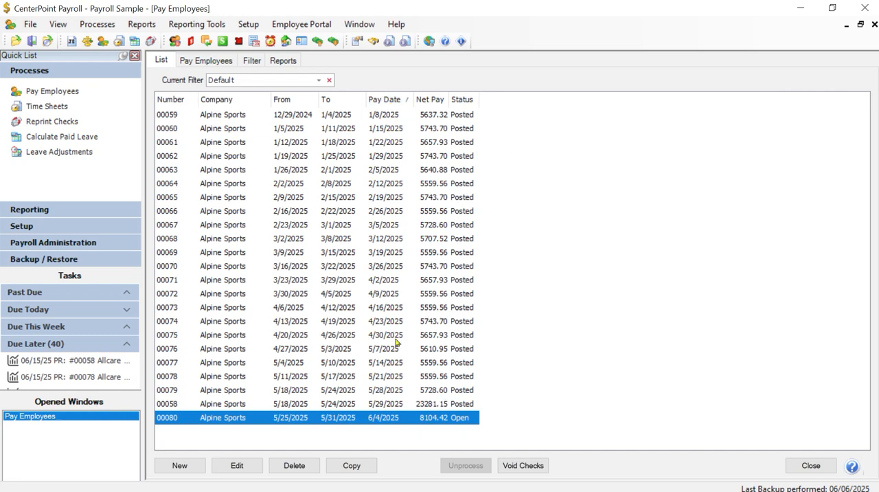
pyautogui.click(404, 101)
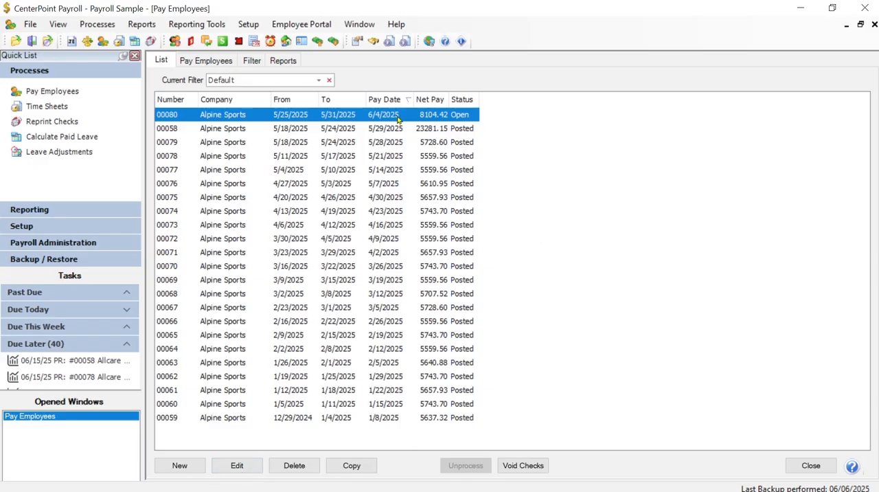
# Open the 6/4/2025 pay run for editing, view its Enter Pay details, and close it discarding changes.
pyautogui.click(246, 468)
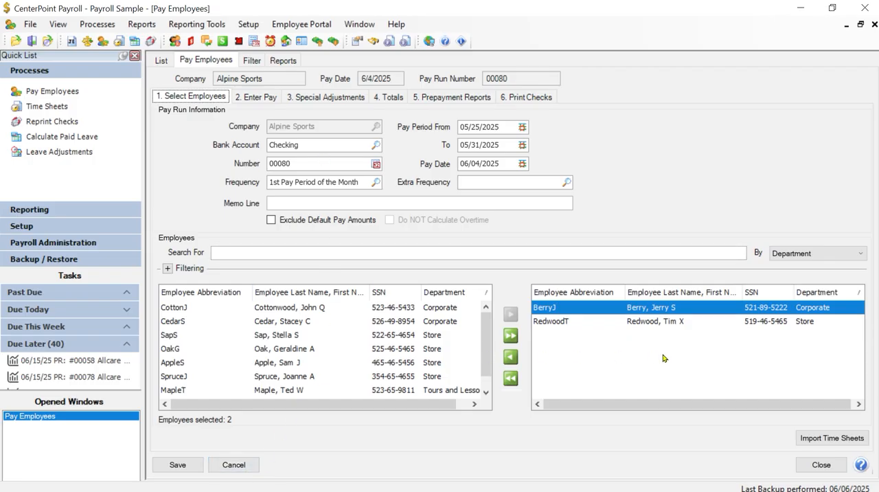
pyautogui.click(265, 98)
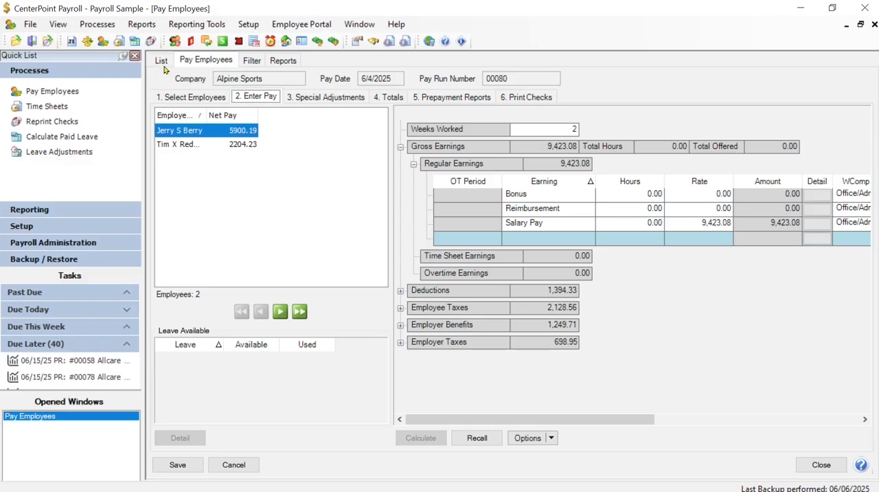
pyautogui.click(235, 464)
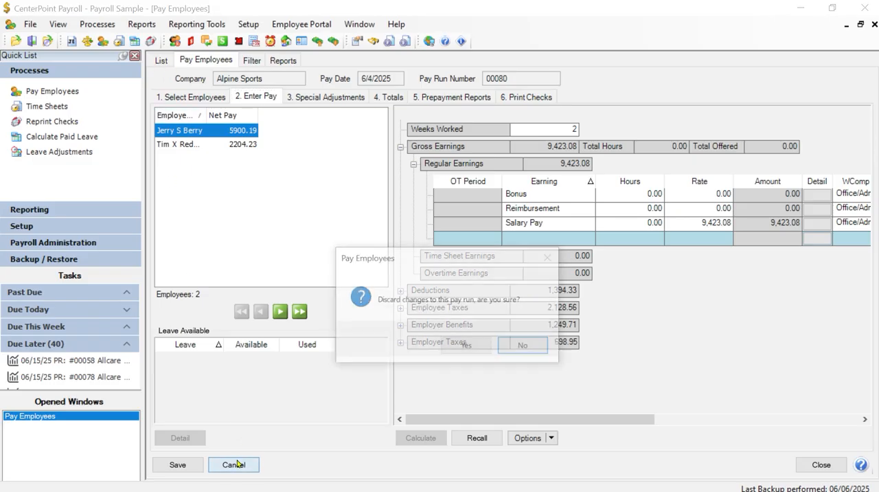
pyautogui.click(466, 349)
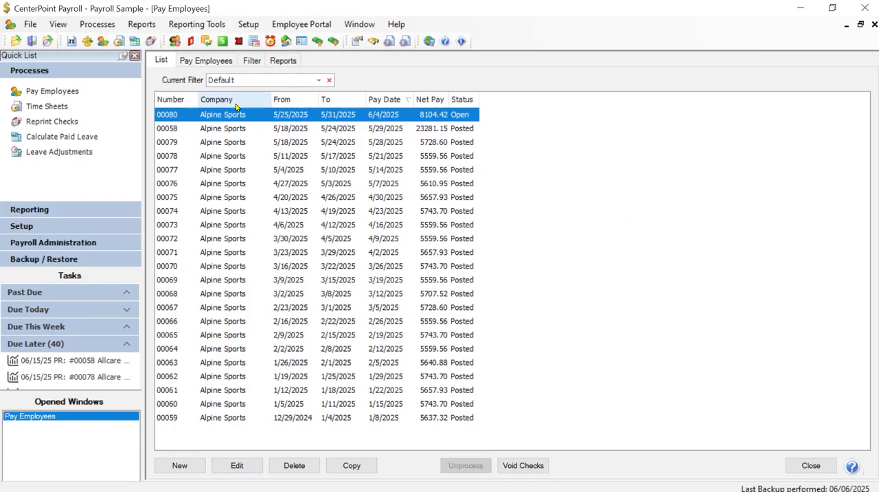
# Open the posted 5/29/2025 pay run to view its pay run information and selected employees, and exit it.
pyautogui.click(235, 132)
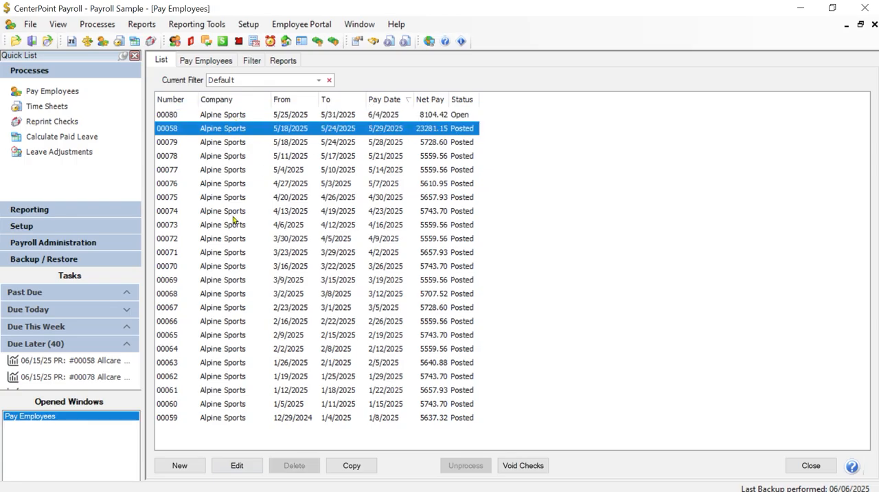
pyautogui.click(240, 470)
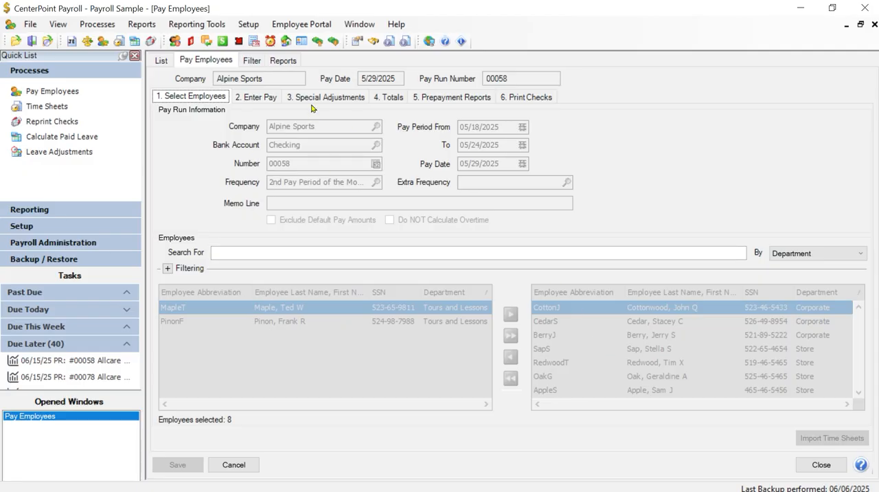
pyautogui.click(234, 465)
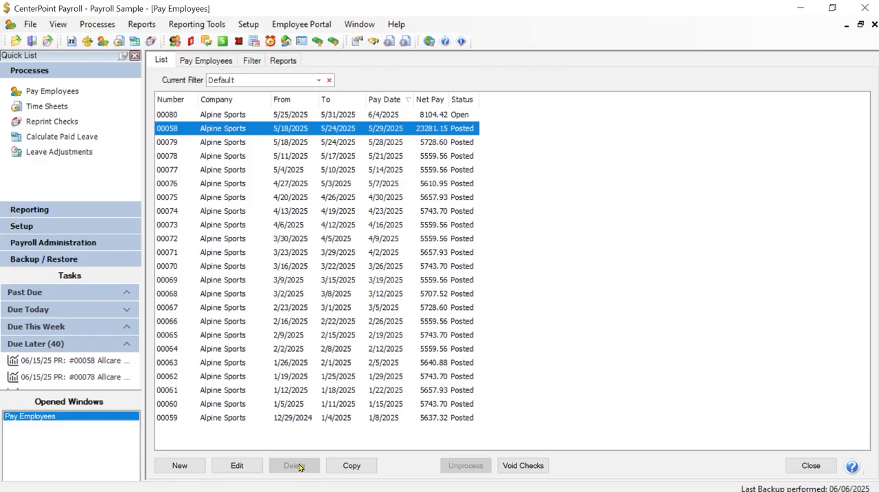
# Delete the open pay run dated 6/4/2025 from the list.
pyautogui.click(293, 114)
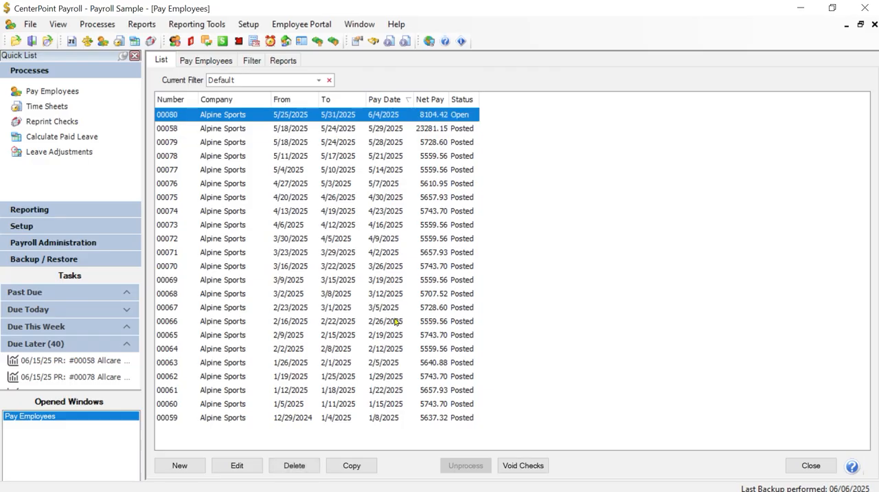
pyautogui.click(293, 465)
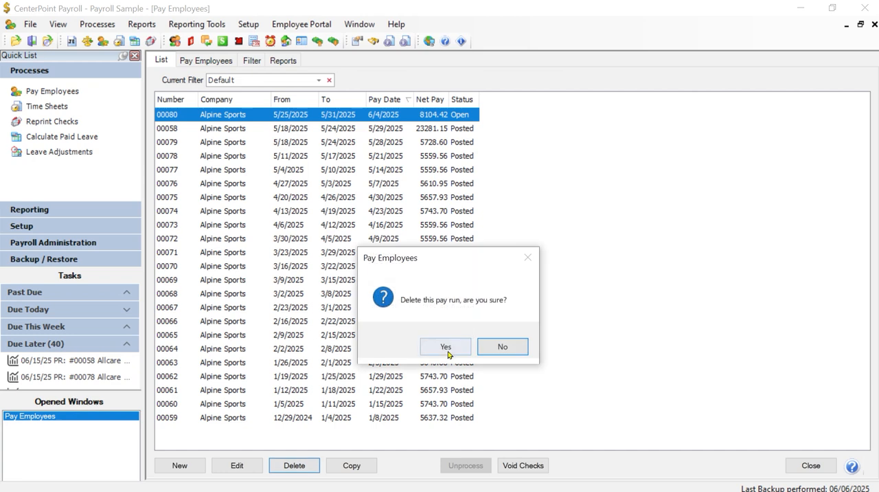
pyautogui.click(445, 347)
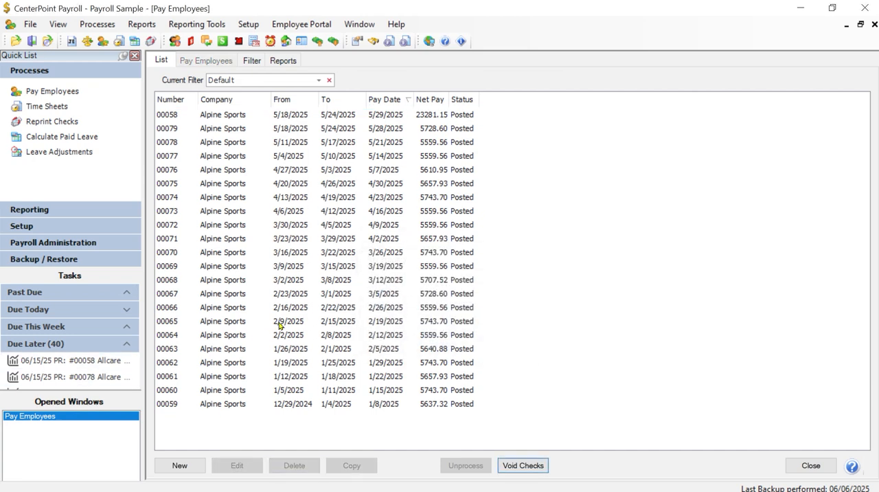
# Copy the posted 4/23/2025 pay run, including its earnings.
pyautogui.click(308, 253)
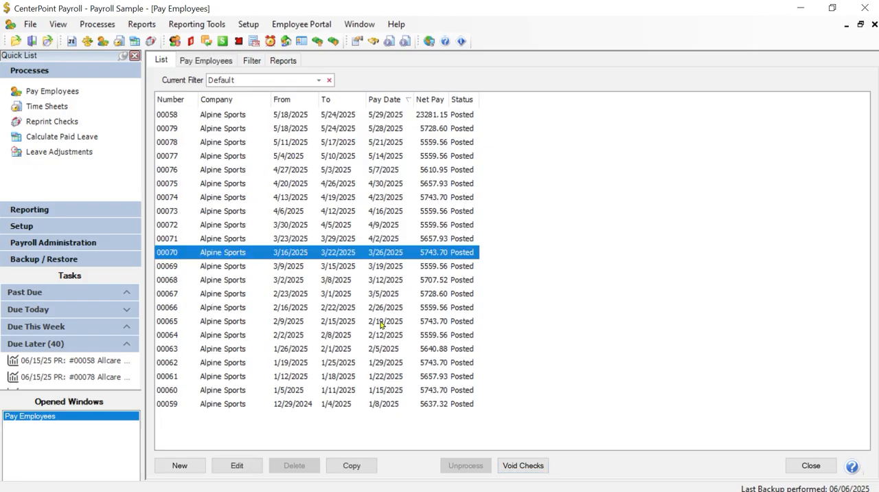
pyautogui.click(306, 199)
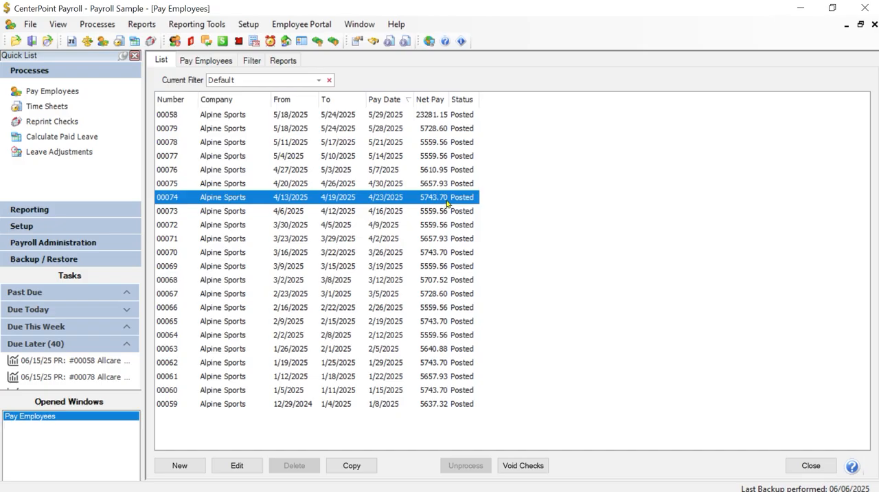
pyautogui.click(350, 465)
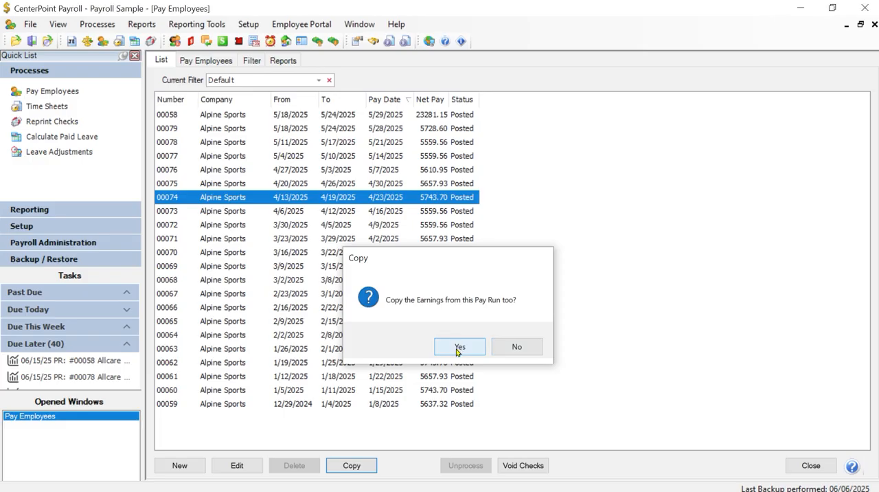
pyautogui.click(459, 347)
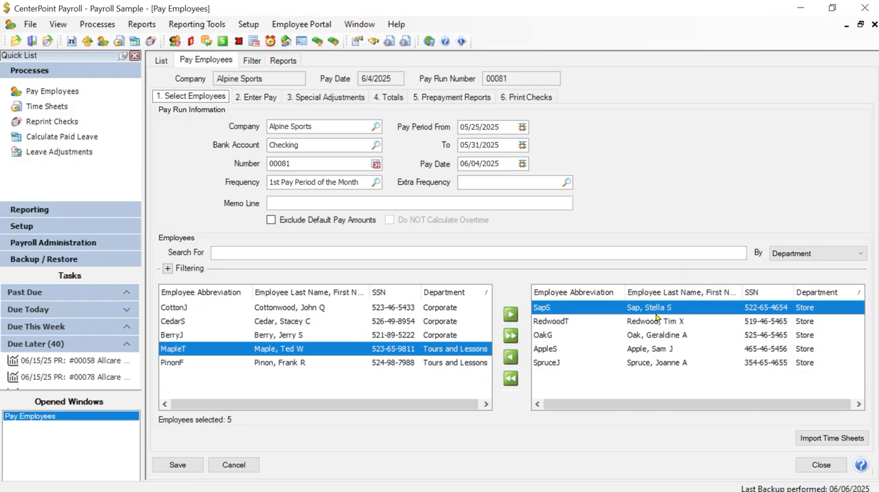
# View the Enter Pay details of the copied pay run and discard it.
pyautogui.click(266, 98)
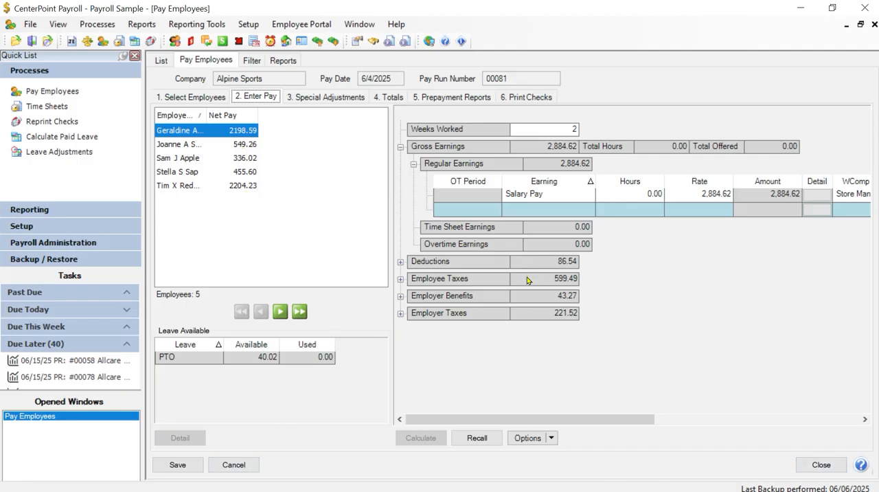
pyautogui.click(247, 469)
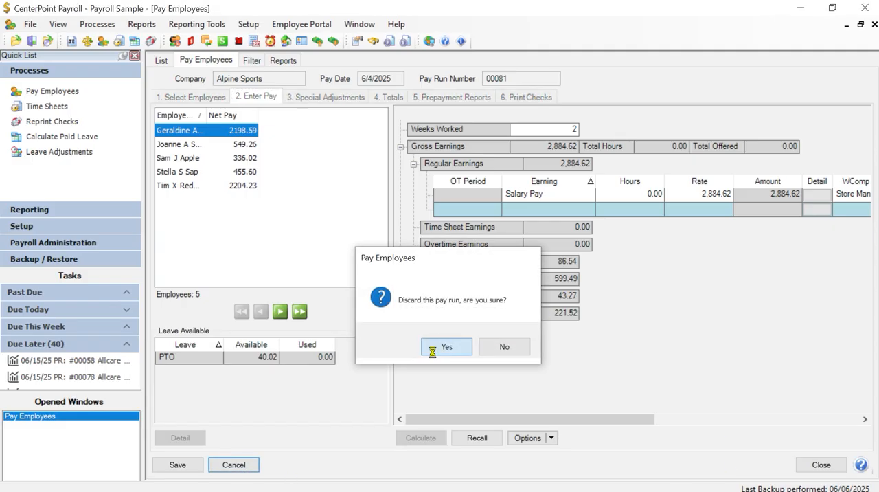
pyautogui.click(445, 347)
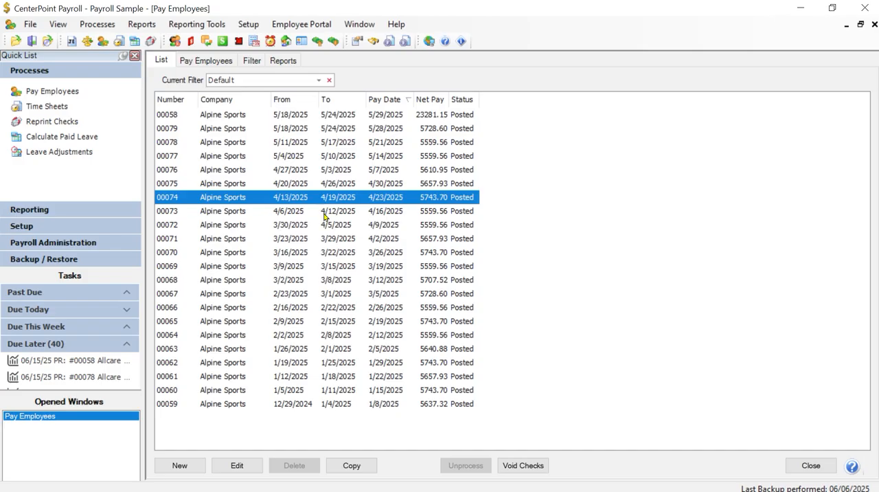
# Start voiding payroll checks and choose pay run 00061 with the 1/22/2025 pay date.
pyautogui.click(523, 466)
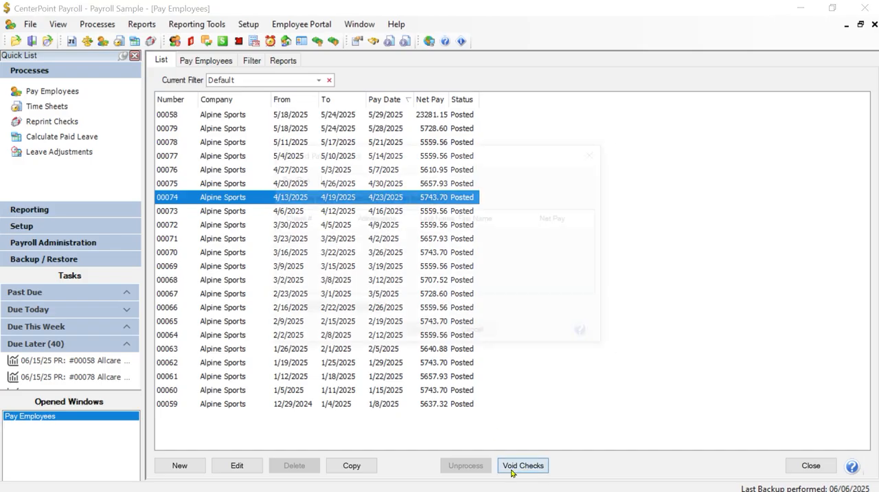
pyautogui.click(426, 179)
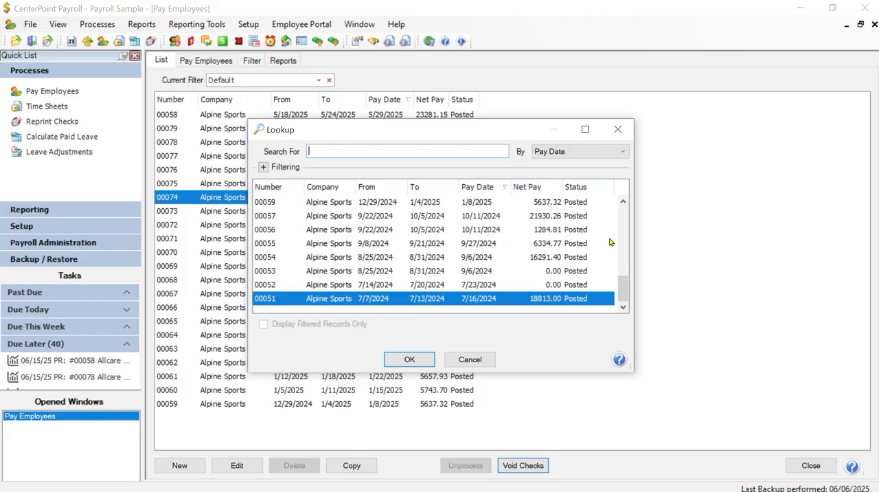
pyautogui.moveTo(625, 289); pyautogui.dragTo(625, 271)
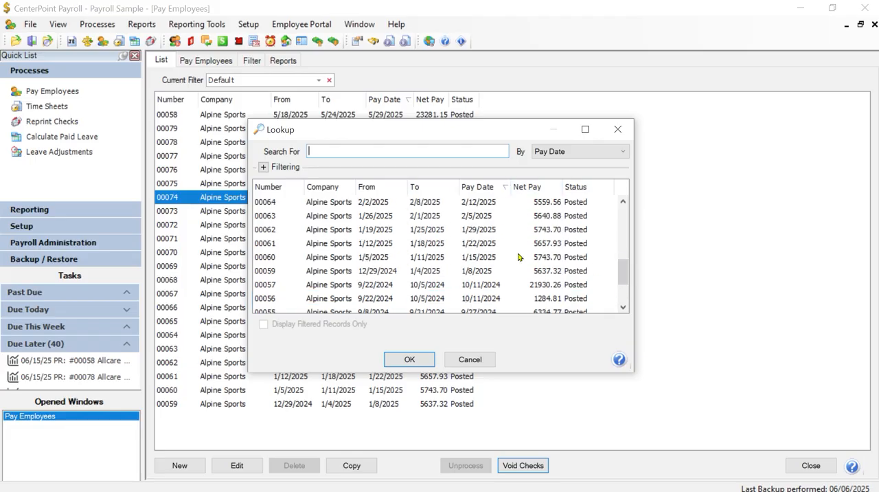
pyautogui.click(479, 246)
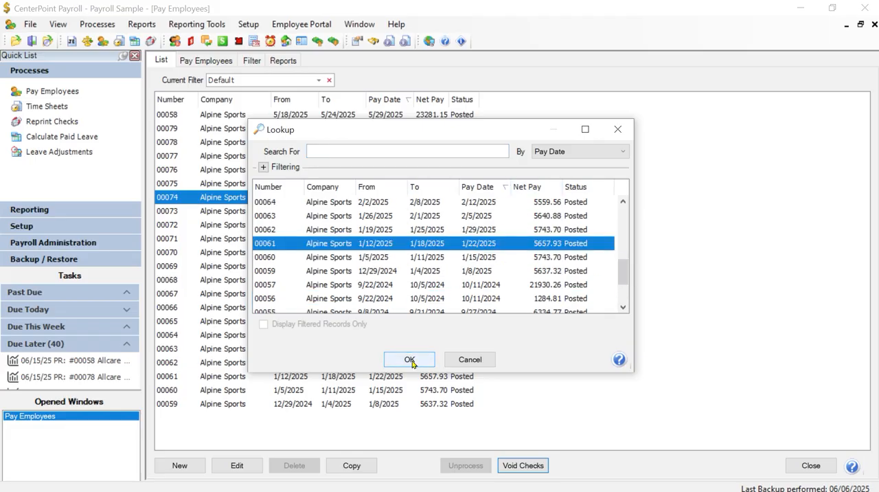
pyautogui.click(410, 359)
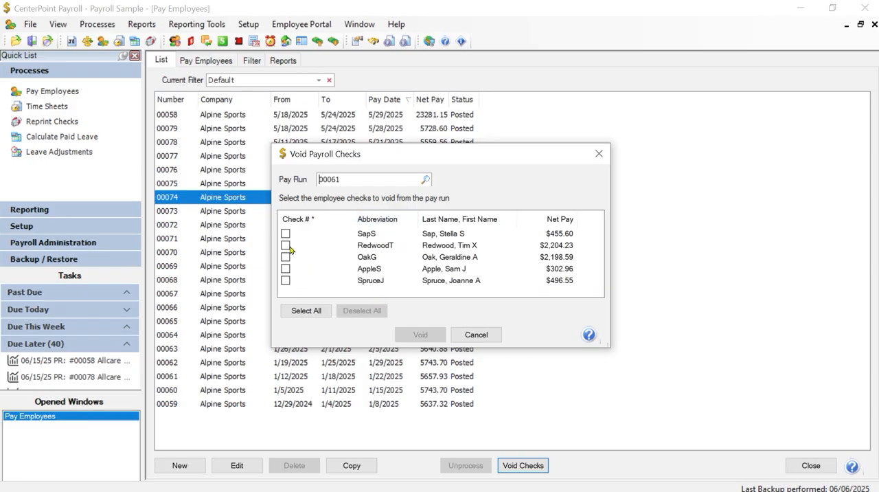
# Select and deselect all employee checks of the pay run, and cancel without voiding any.
pyautogui.click(317, 313)
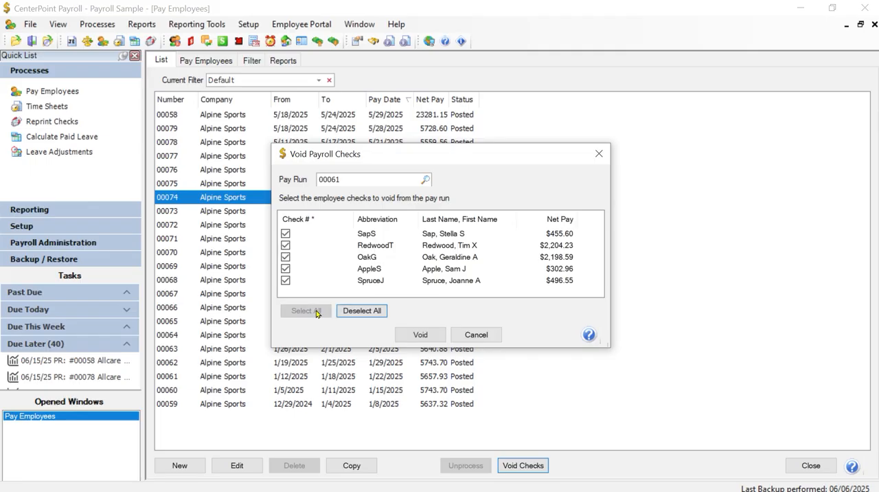
pyautogui.click(356, 313)
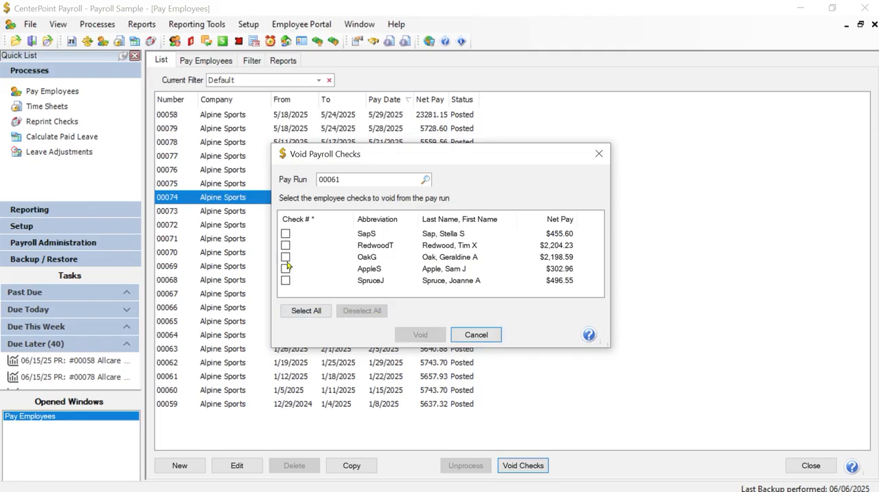
pyautogui.click(477, 336)
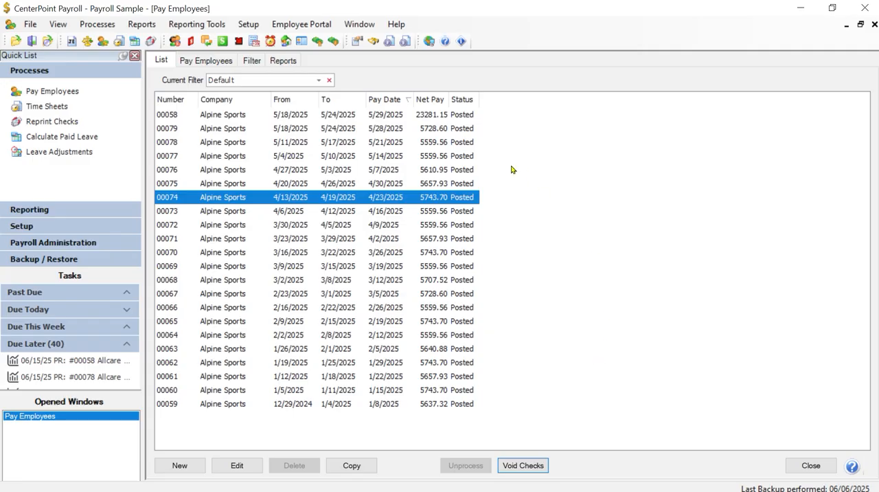
# Start a new pay run with Alpine Sports as the company and set it as the default company.
pyautogui.click(175, 465)
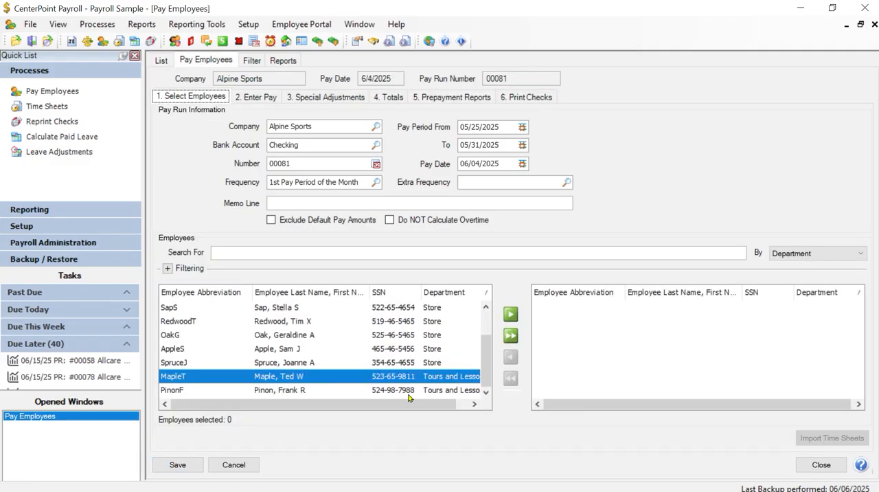
pyautogui.press('F9')
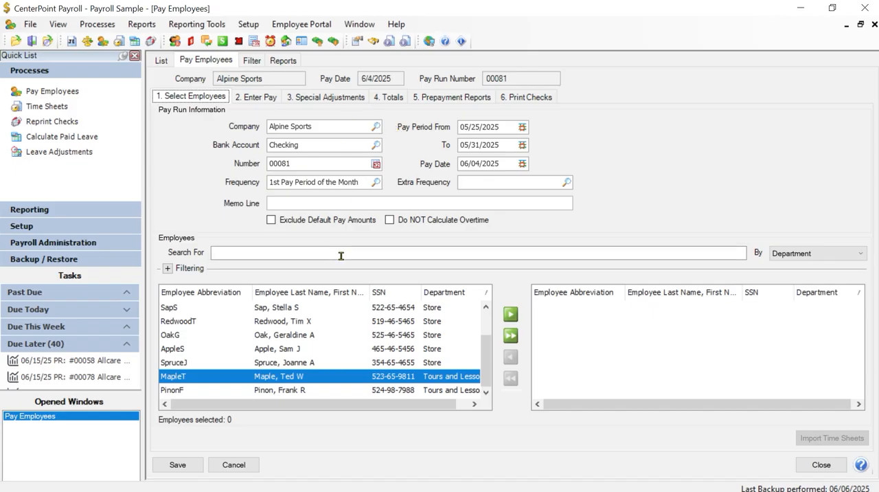
pyautogui.click(376, 127)
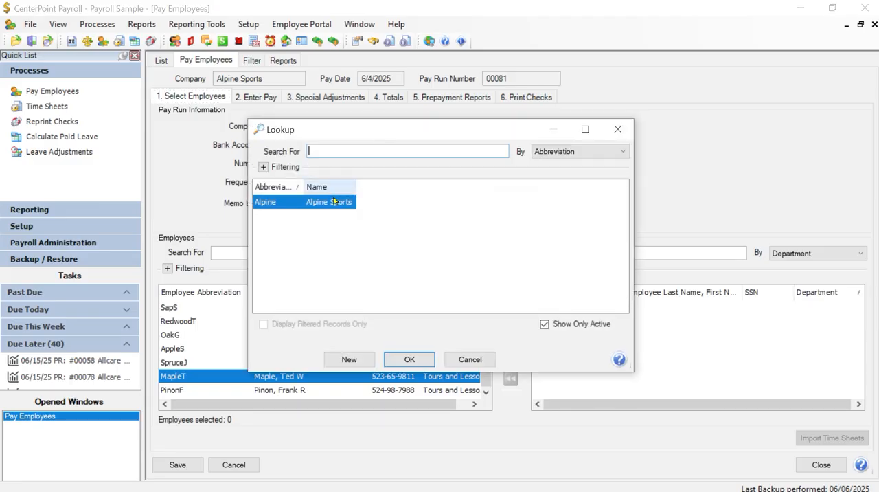
pyautogui.click(410, 359)
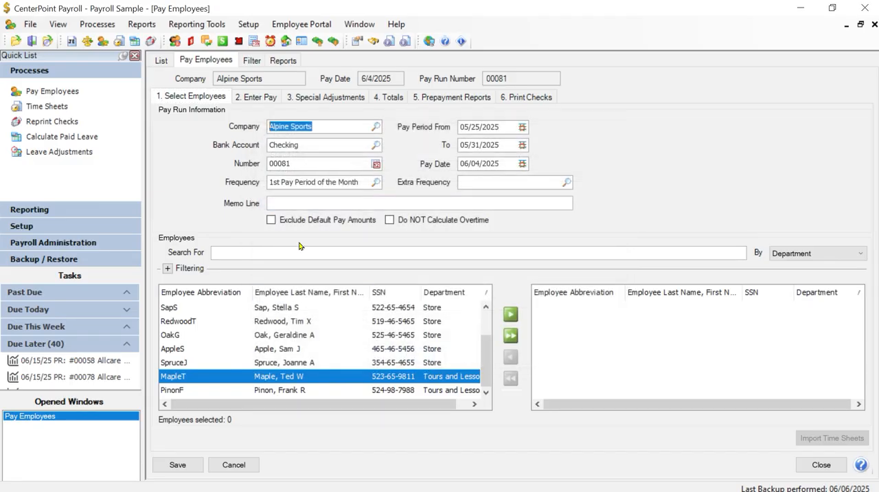
pyautogui.rightClick(343, 124)
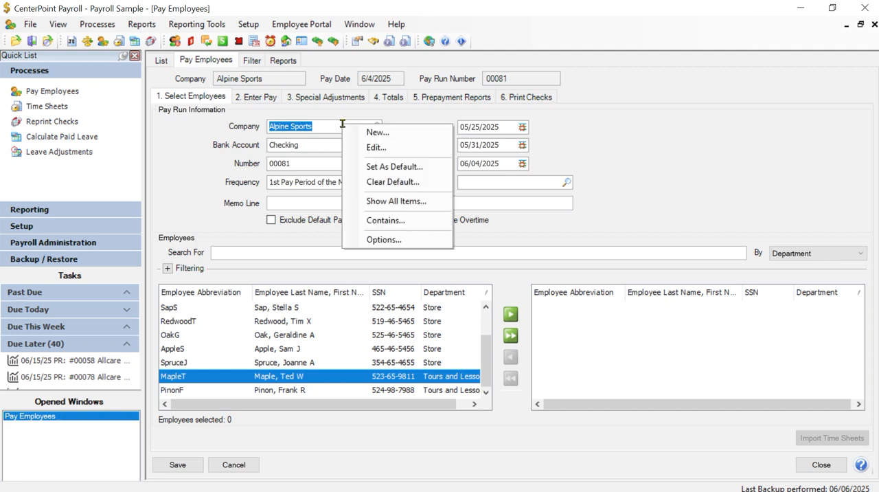
pyautogui.click(395, 170)
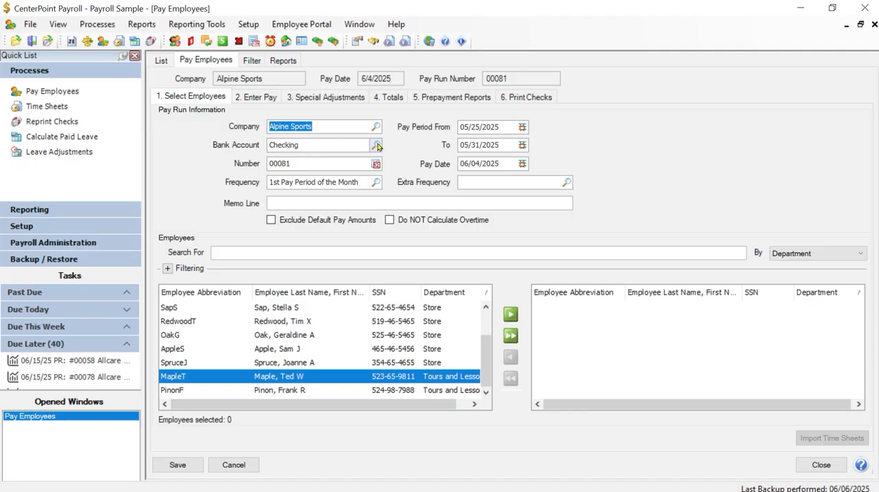
# Choose Checking as the pay run's bank account and look over the options available for that field.
pyautogui.click(376, 145)
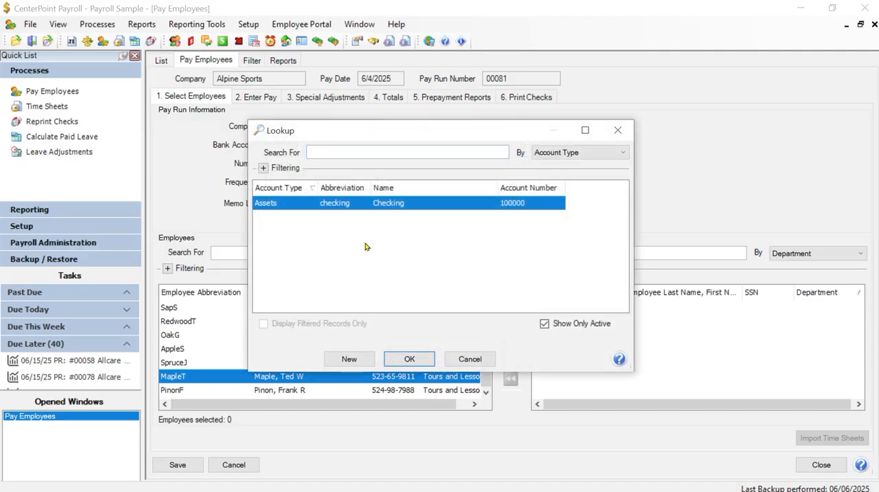
pyautogui.click(409, 359)
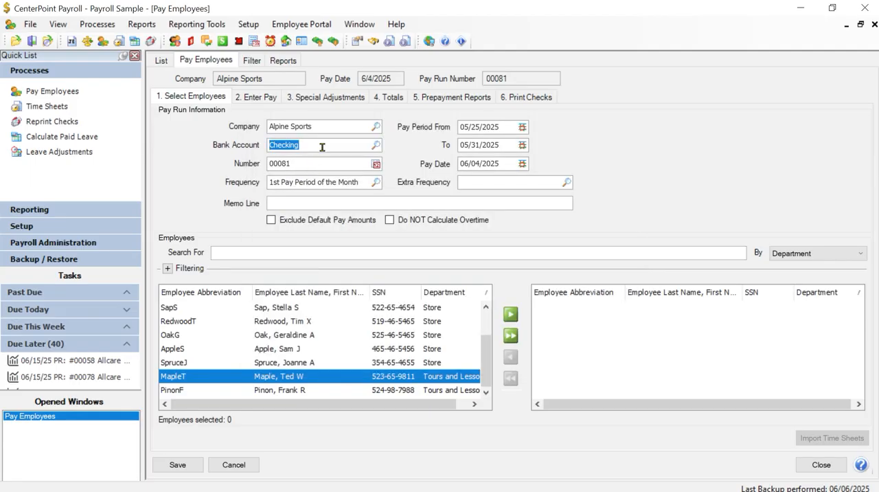
pyautogui.rightClick(325, 151)
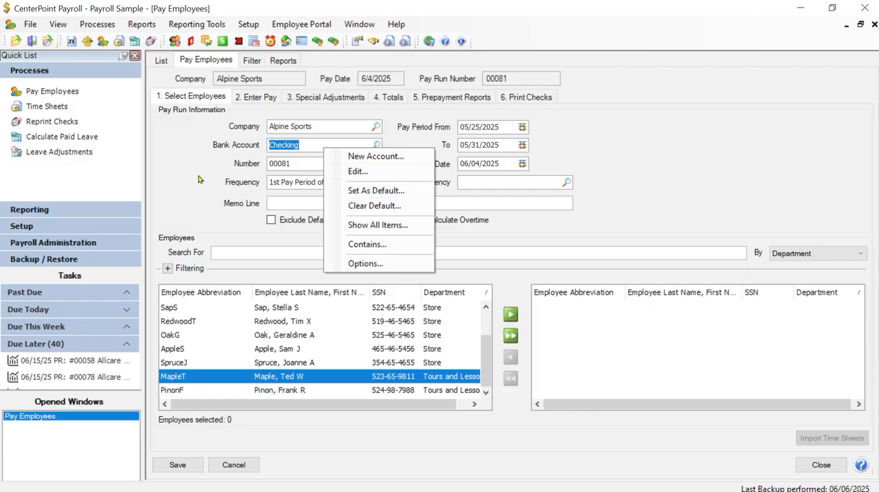
pyautogui.click(177, 188)
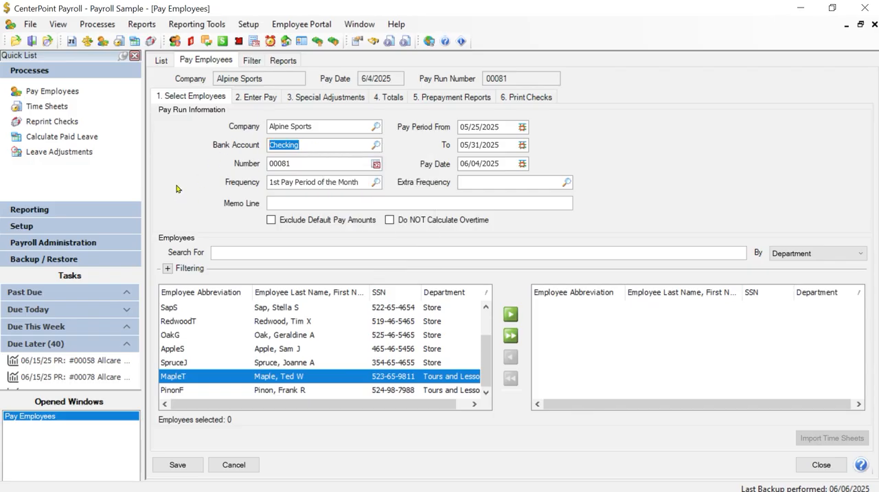
# Look over the options available for the pay run Number, and go to the Memo Line.
pyautogui.click(302, 163)
pyautogui.rightClick(303, 163)
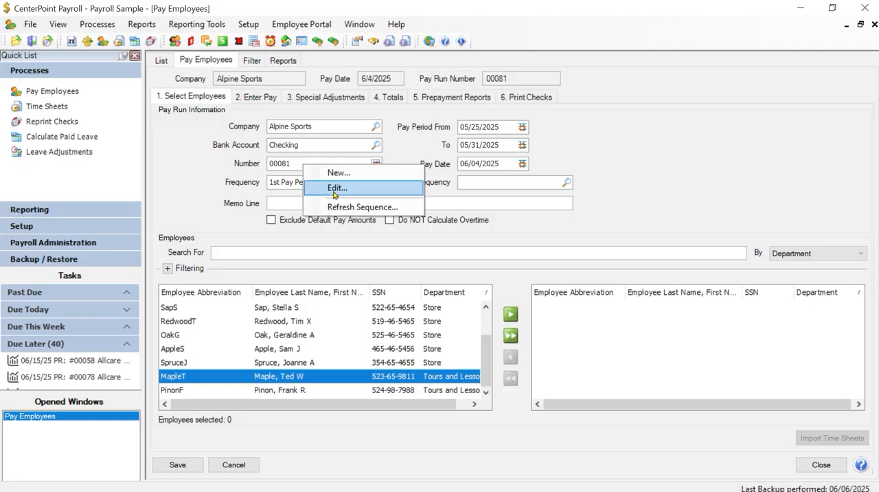
pyautogui.click(177, 180)
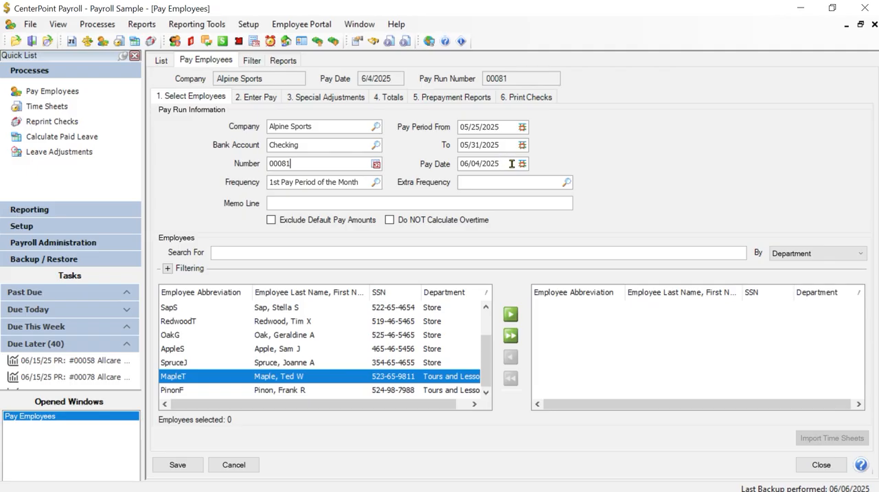
pyautogui.click(287, 206)
# Filter the available employees to those whose Payroll Department is Store.
pyautogui.moveTo(482, 353)
pyautogui.mouseDown()
pyautogui.moveTo(489, 323)
pyautogui.moveTo(489, 340)
pyautogui.mouseUp()
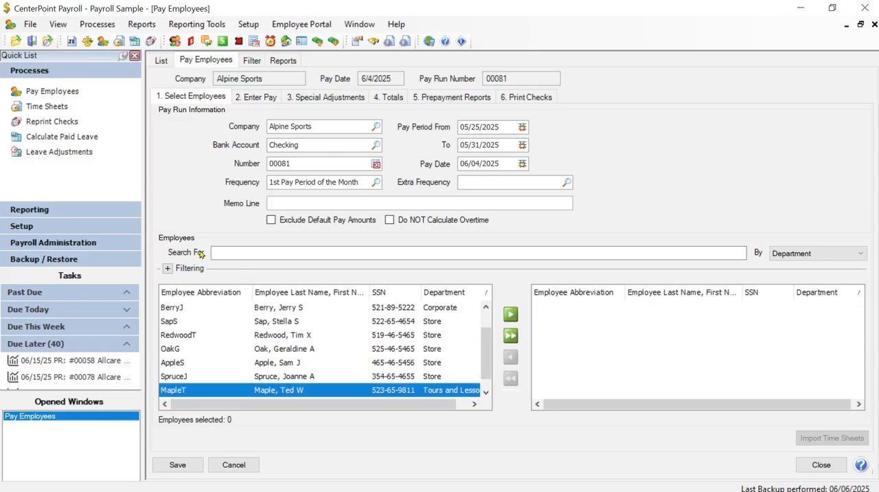
pyautogui.click(168, 270)
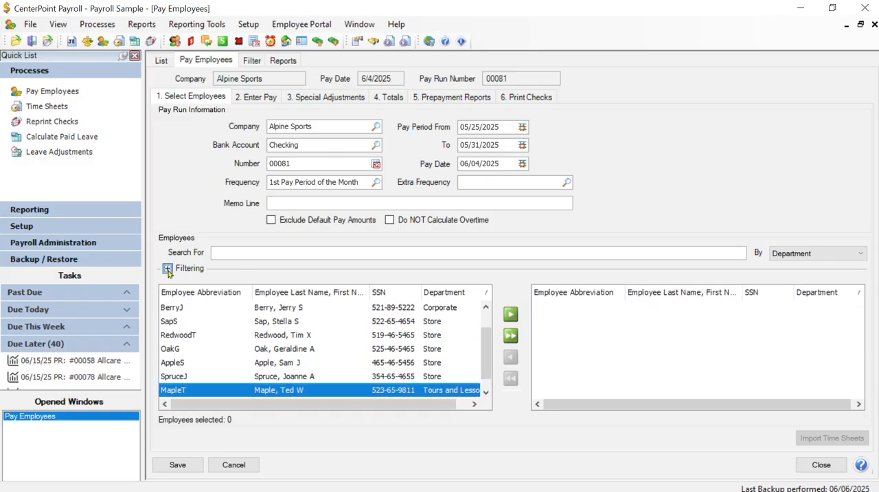
pyautogui.click(274, 285)
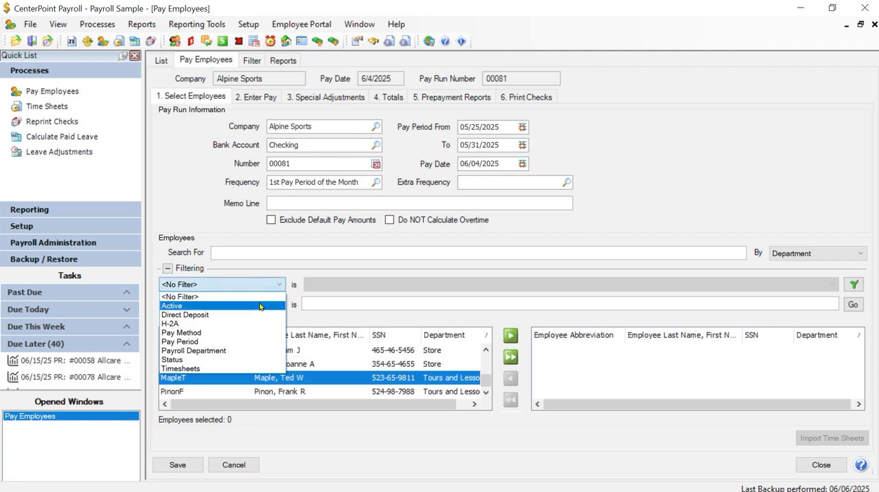
pyautogui.click(227, 351)
pyautogui.click(402, 288)
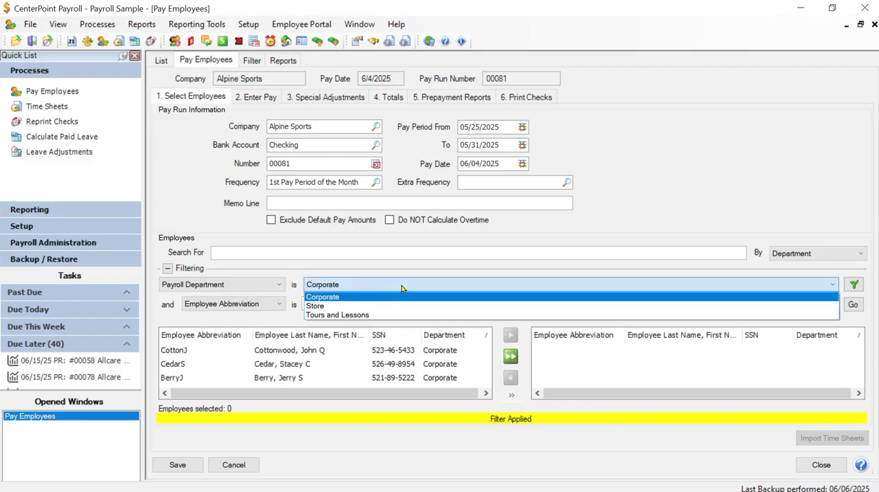
pyautogui.click(312, 306)
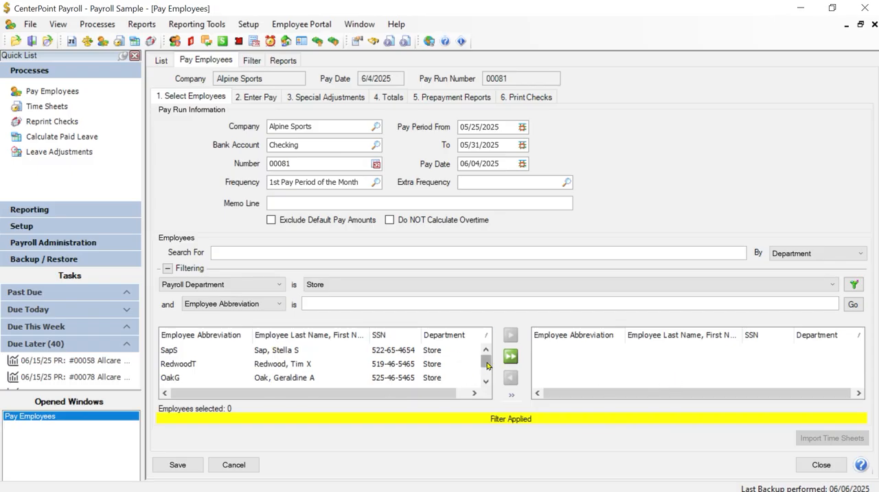
# Review the filtered Store employees and add all of them to the pay run.
pyautogui.scroll(-1, 488, 371)
pyautogui.scroll(1, 487, 383)
pyautogui.click(509, 356)
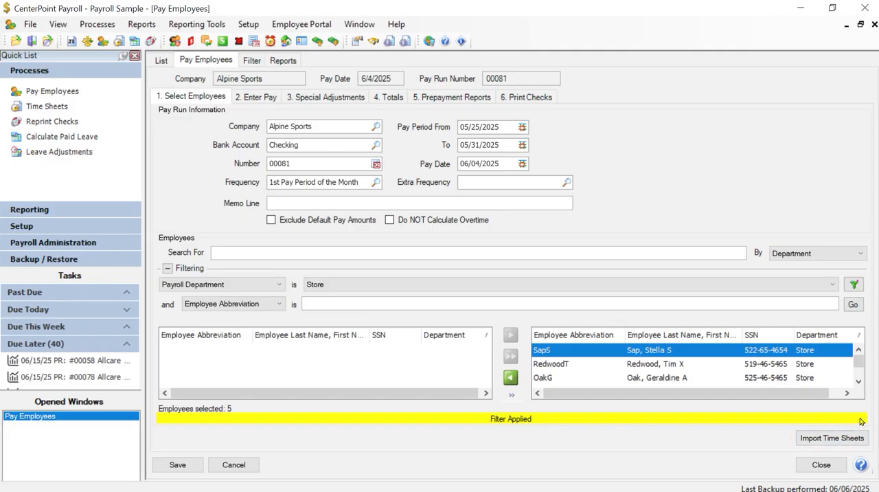
# Import time sheets for the selected employees without the simple overtime calculation, and open the Enter Pay details.
pyautogui.click(832, 438)
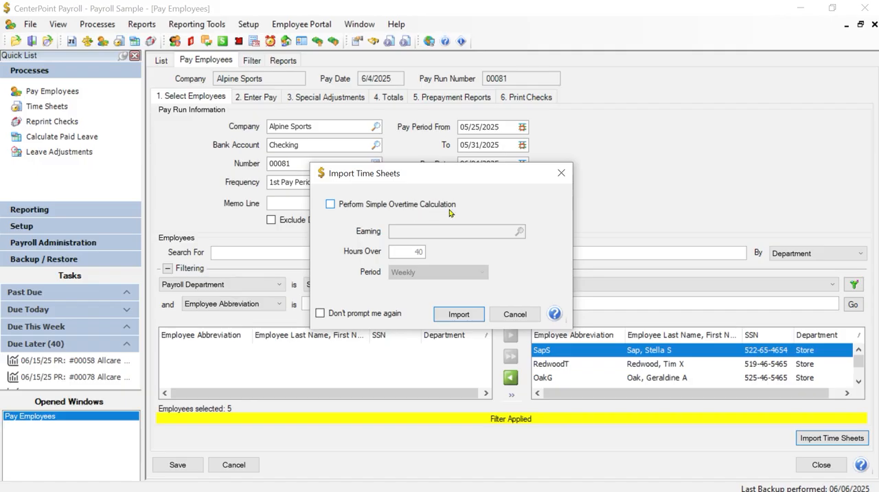
pyautogui.click(458, 314)
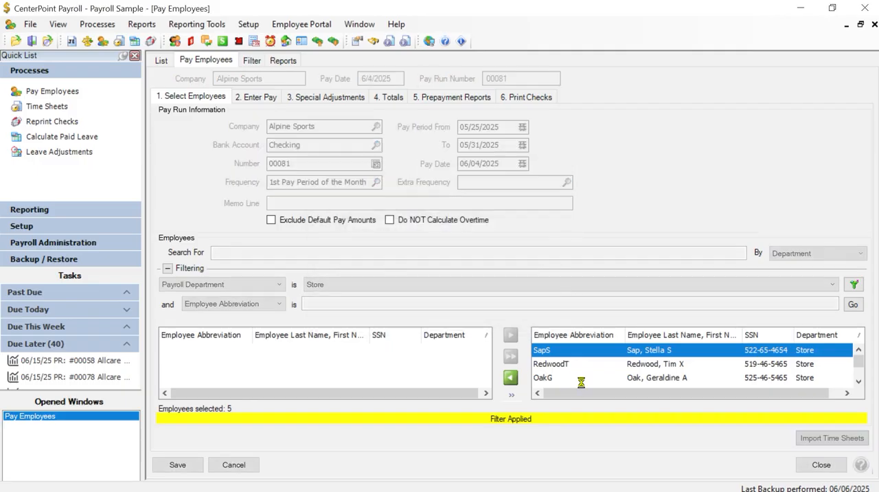
pyautogui.click(485, 347)
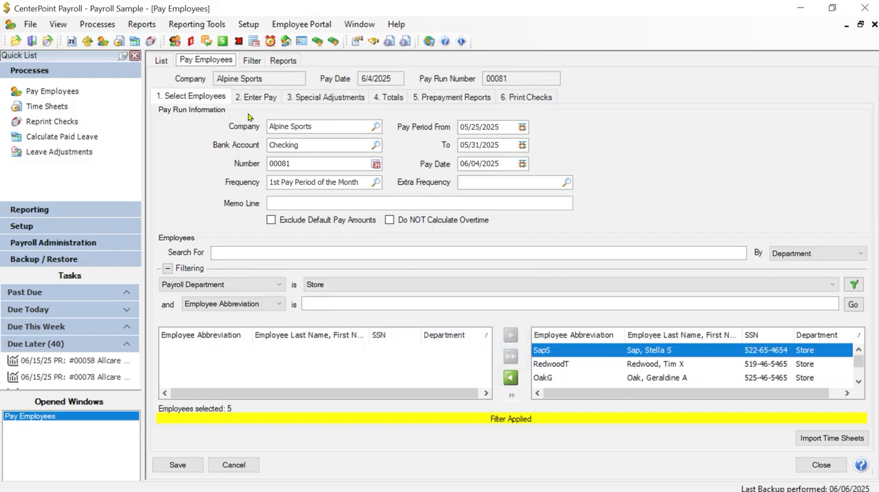
pyautogui.click(265, 97)
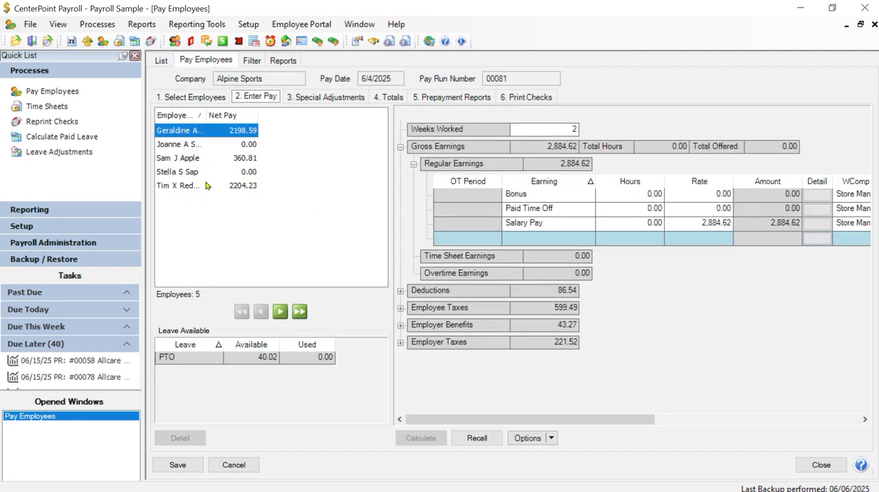
# Widen the employee name column and add Employee Abbreviation as the first displayed column of the pay run's employee list.
pyautogui.moveTo(204, 116); pyautogui.dragTo(240, 116)
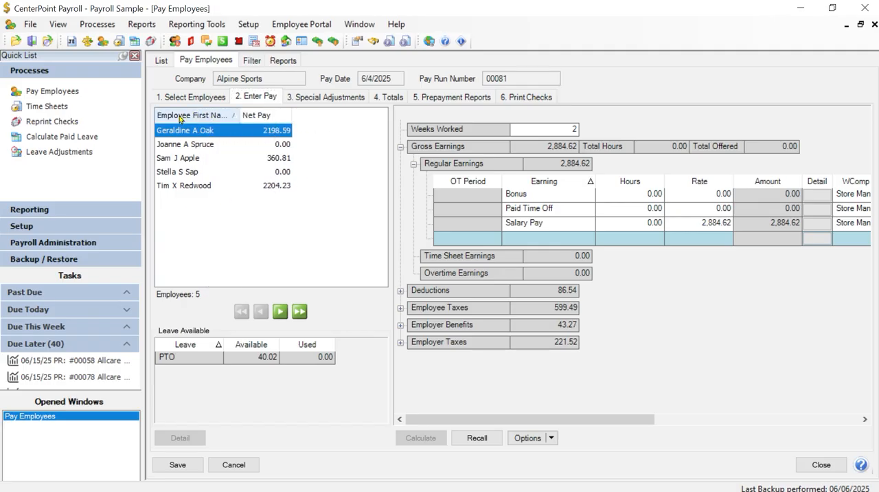
pyautogui.rightClick(332, 139)
pyautogui.click(365, 147)
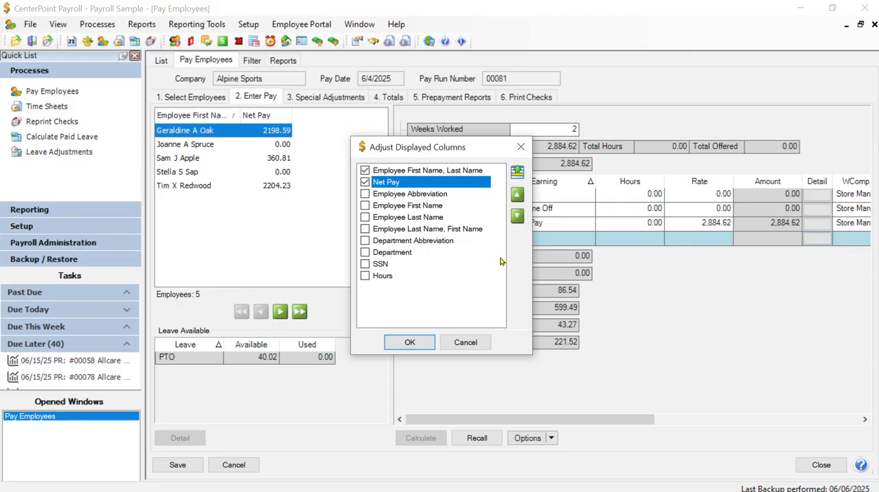
pyautogui.click(365, 195)
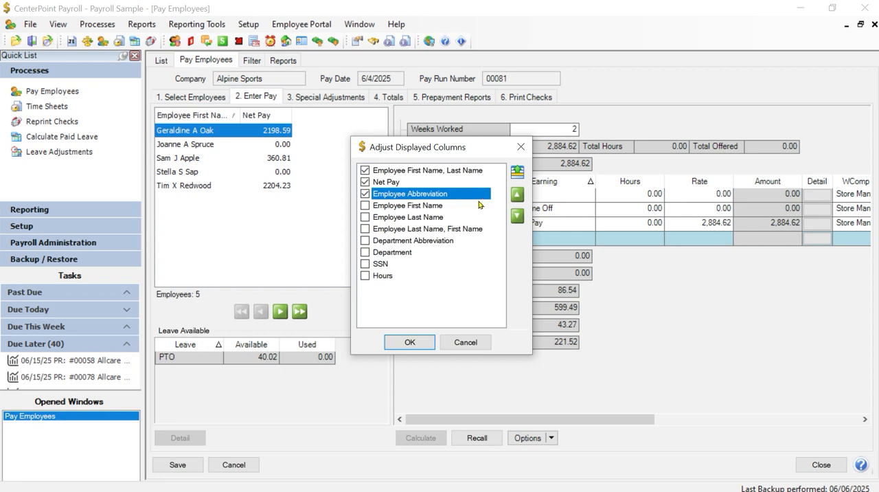
pyautogui.click(518, 195)
pyautogui.click(517, 195)
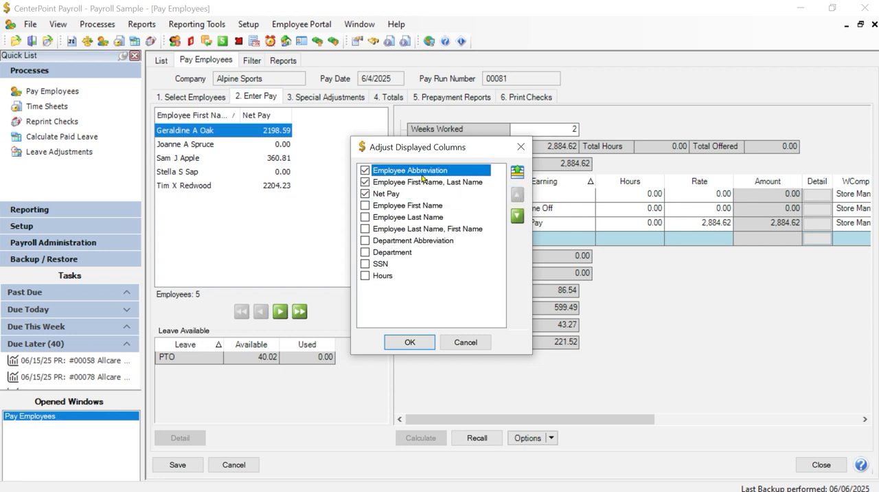
pyautogui.click(408, 342)
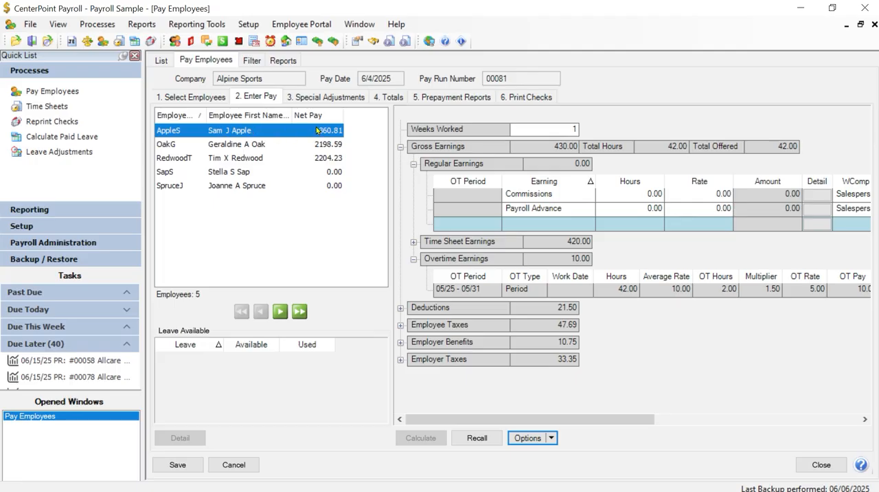
# Look through the pay details of several employees in the list, including the last one, and return to the first employee.
pyautogui.click(255, 145)
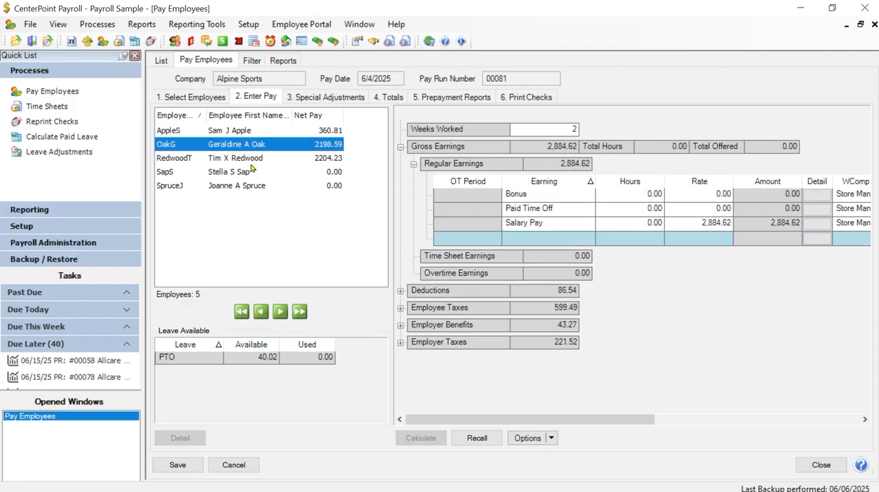
pyautogui.click(254, 158)
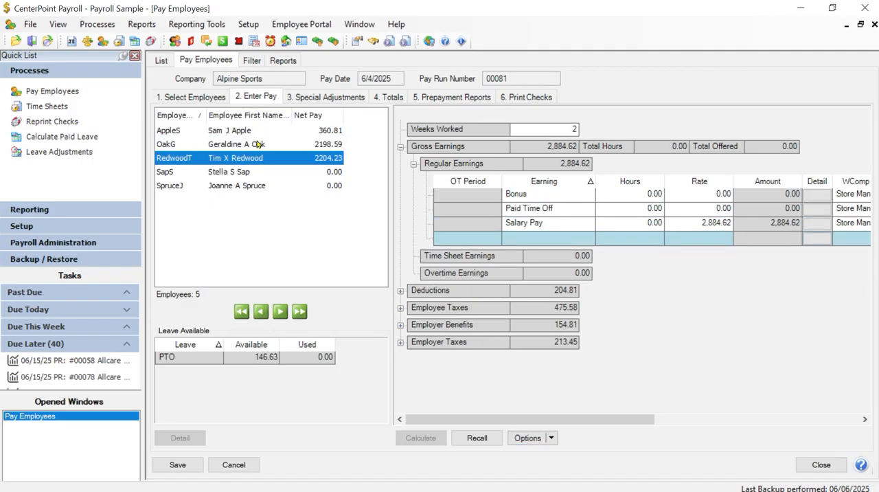
pyautogui.click(249, 134)
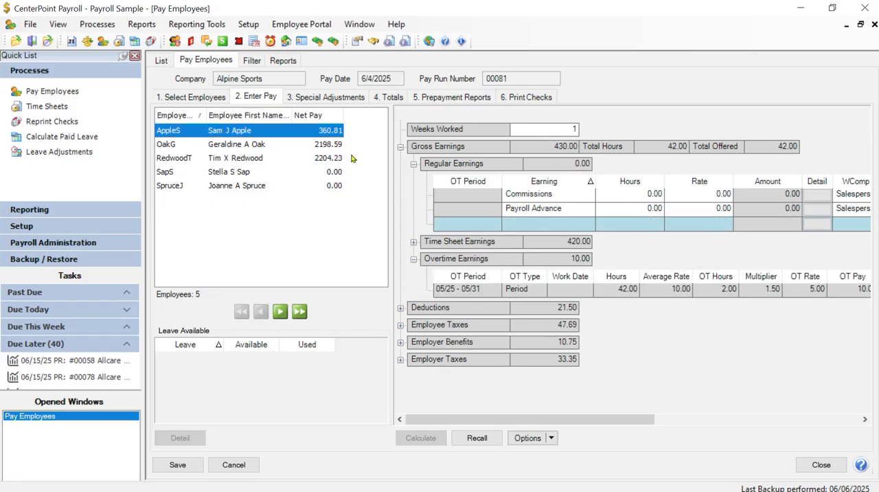
pyautogui.click(281, 312)
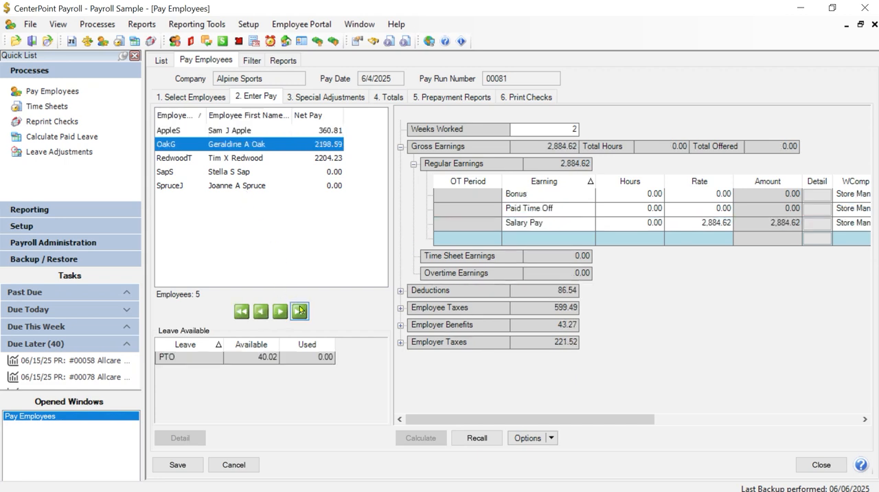
pyautogui.click(300, 312)
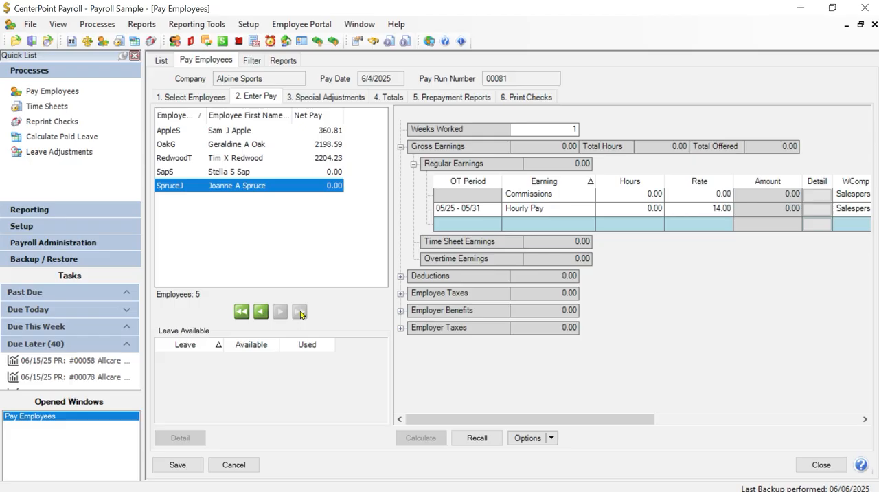
pyautogui.click(242, 312)
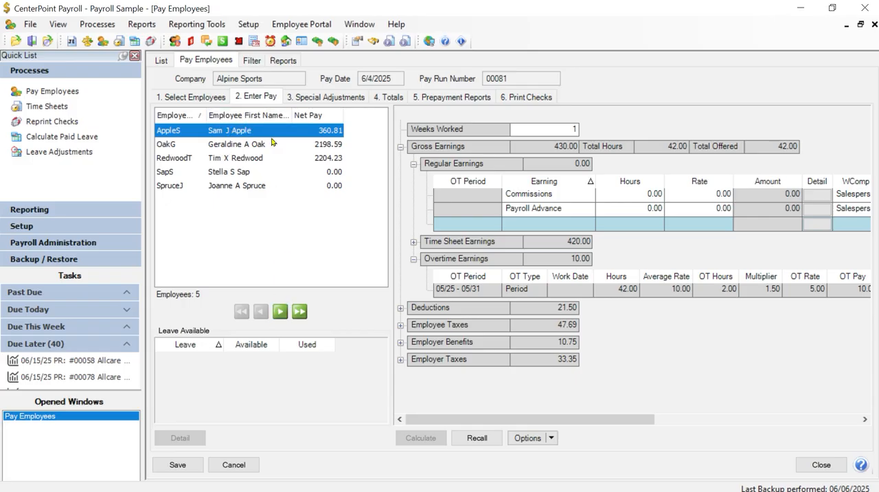
# Show the first employee's Time Sheet Earnings lines and collapse the Regular Earnings section.
pyautogui.press('Tab')
pyautogui.press('Tab')
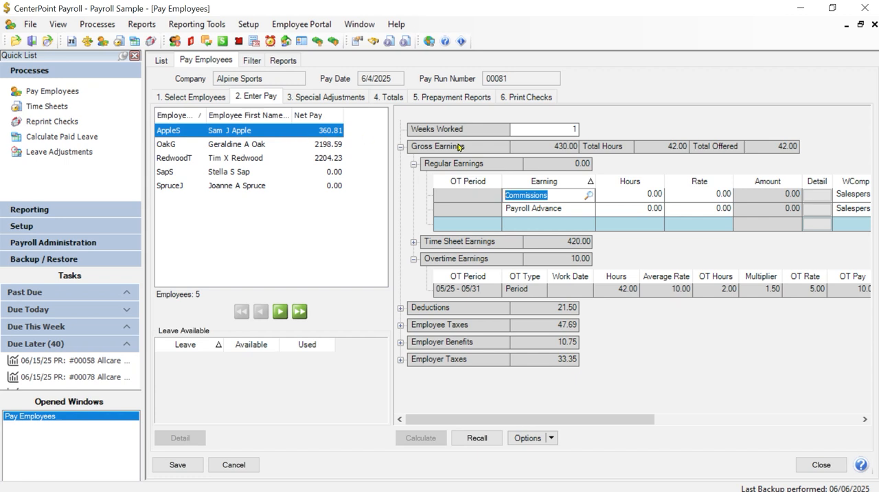
pyautogui.click(413, 242)
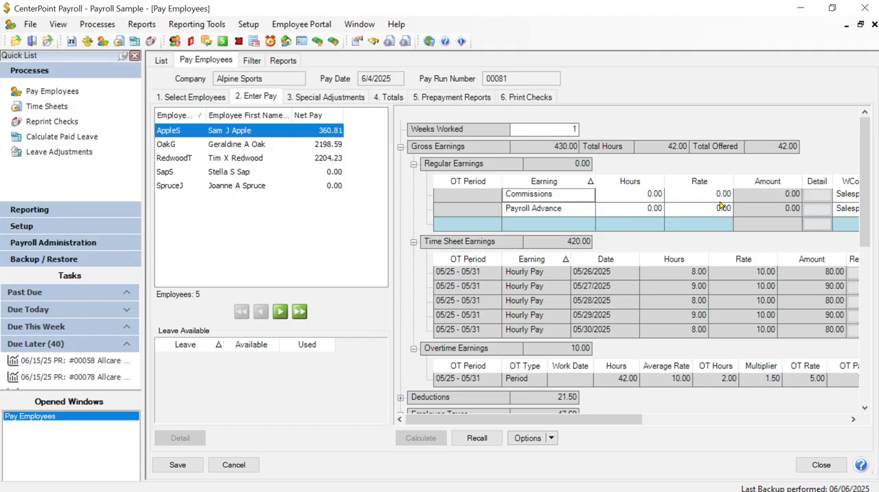
pyautogui.click(413, 165)
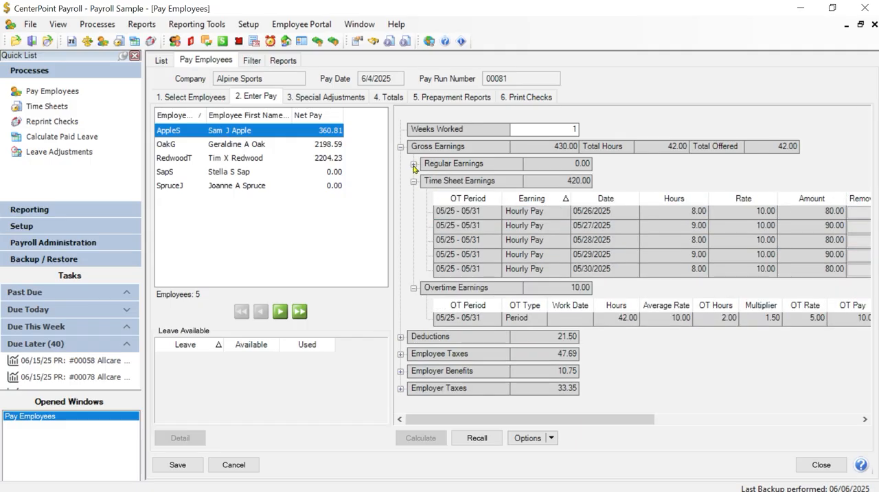
# Expand the second employee's Regular Earnings and set the Bonus rate to 50.00.
pyautogui.click(236, 145)
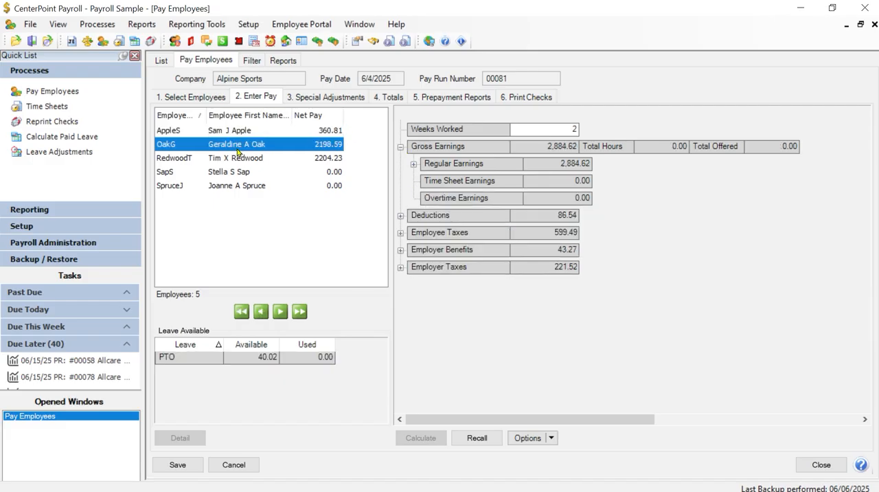
pyautogui.click(400, 147)
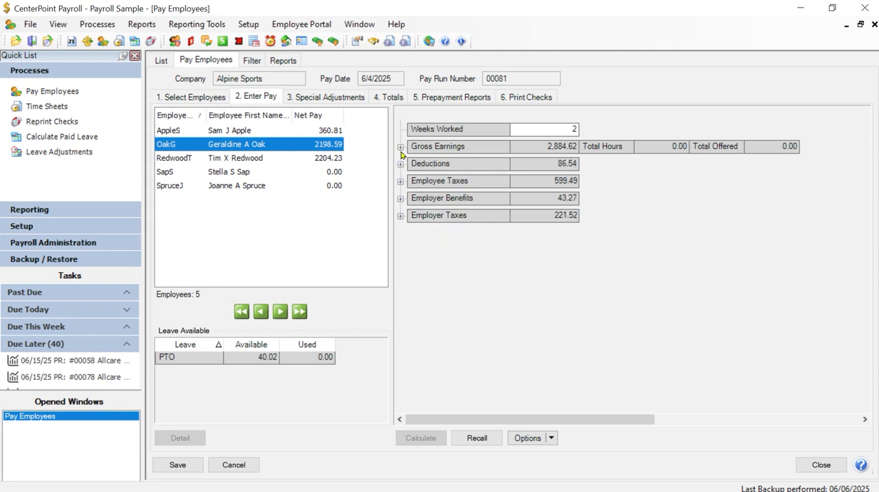
pyautogui.click(399, 146)
pyautogui.click(413, 165)
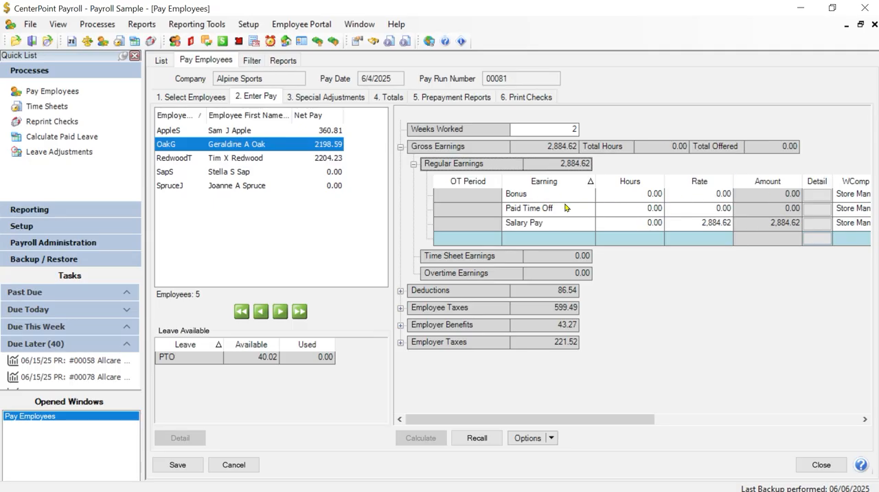
pyautogui.click(693, 198)
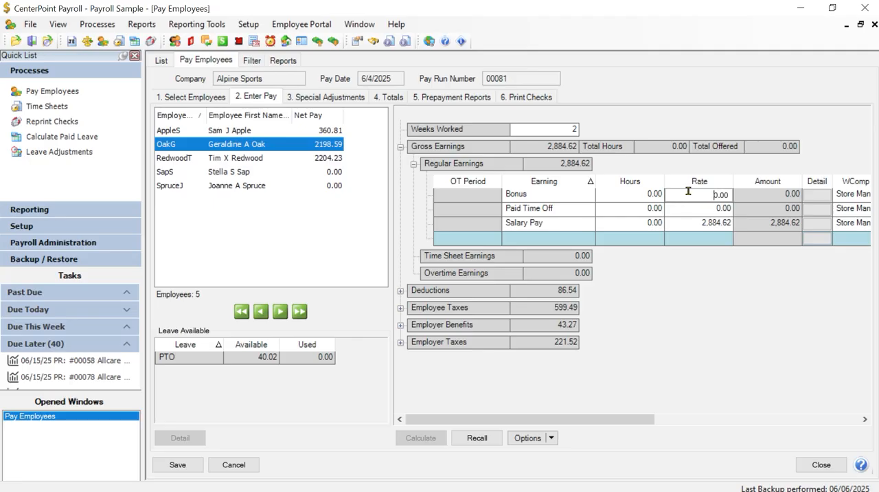
pyautogui.doubleClick(691, 197)
pyautogui.write('50')
pyautogui.press('Tab')
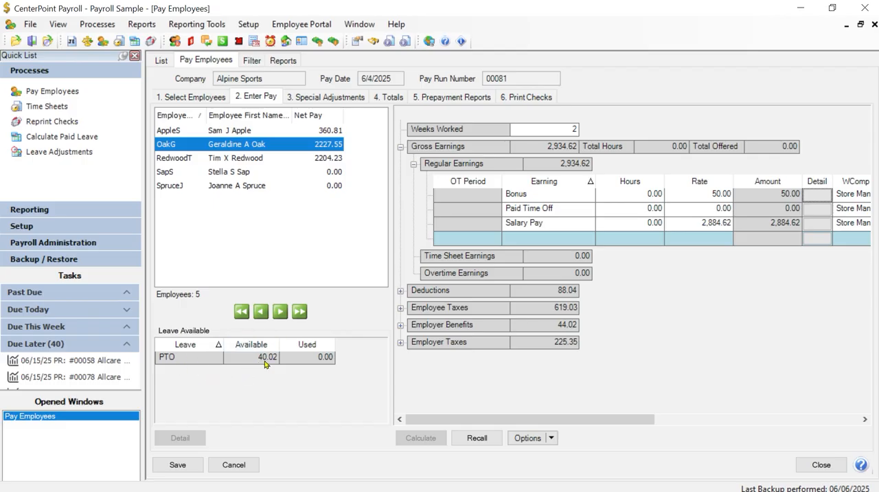
# Enter 8 hours of Paid Time Off for the second employee.
pyautogui.click(626, 209)
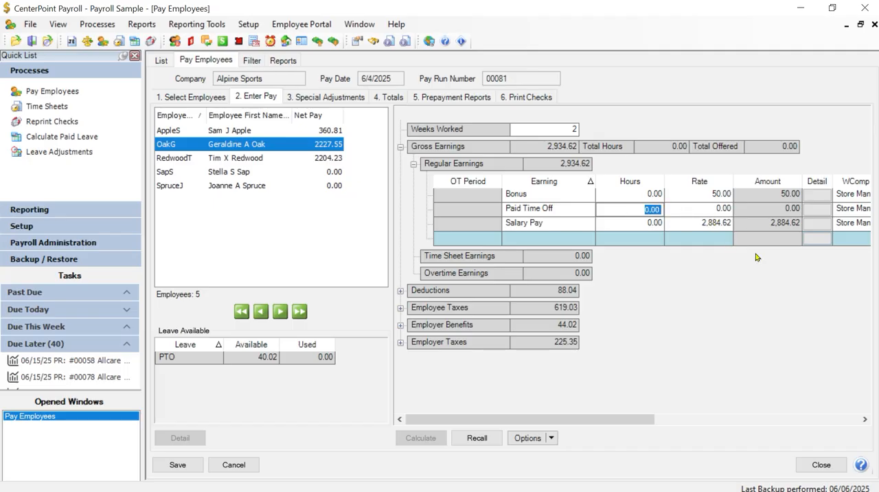
pyautogui.write('8')
pyautogui.press('Tab')
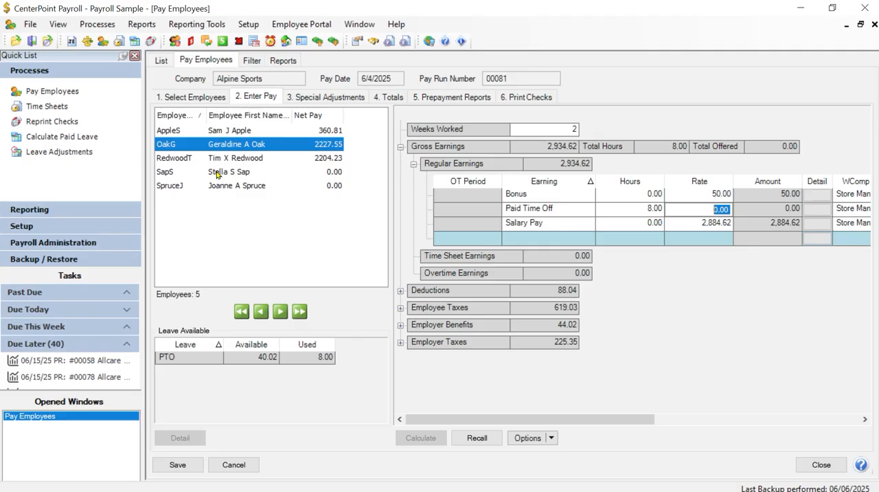
# Go to the fourth employee in the list and set the Commissions rate to 125.00.
pyautogui.hotkey('alt', 'Right')
pyautogui.click(217, 175)
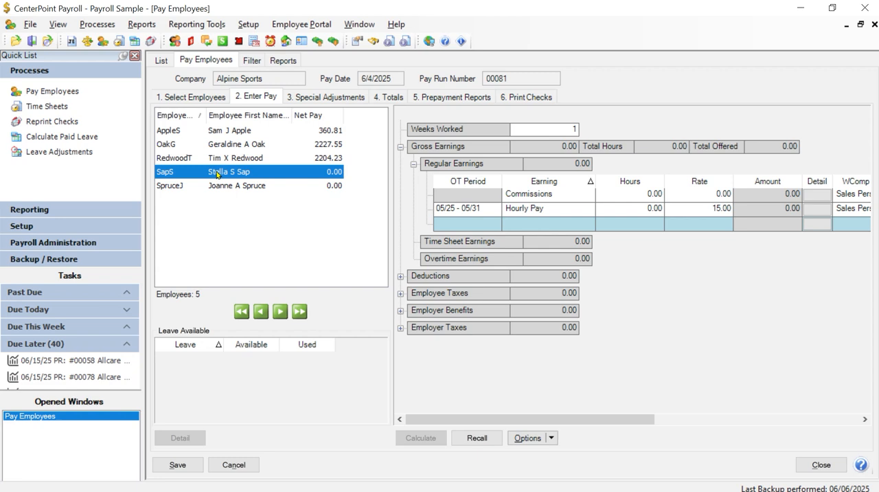
pyautogui.press('Tab')
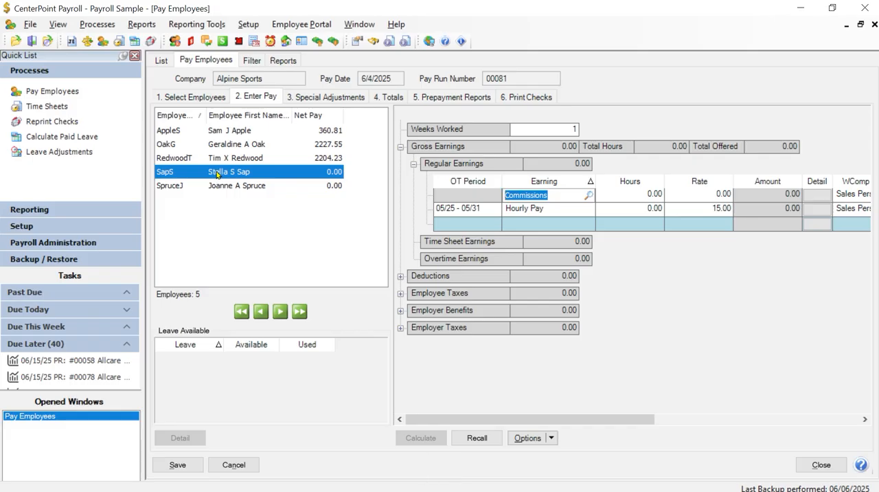
pyautogui.press('Tab')
pyautogui.press('Tab')
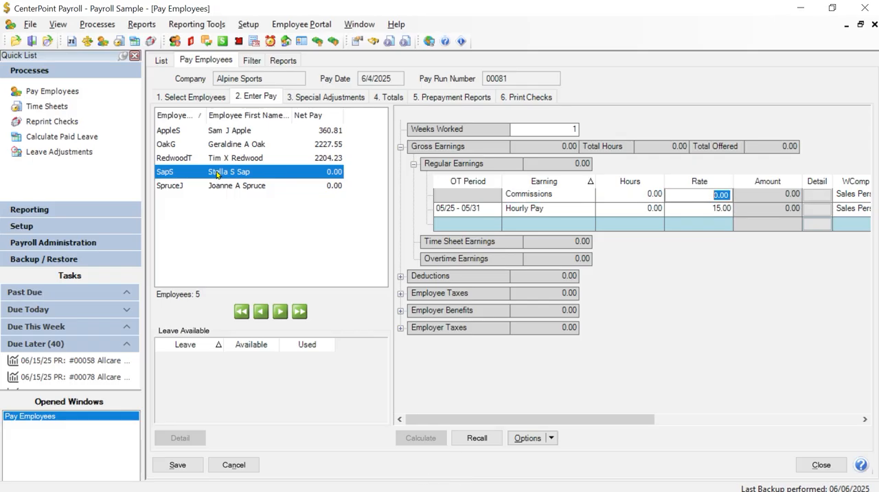
pyautogui.write('125.')
pyautogui.press('Tab')
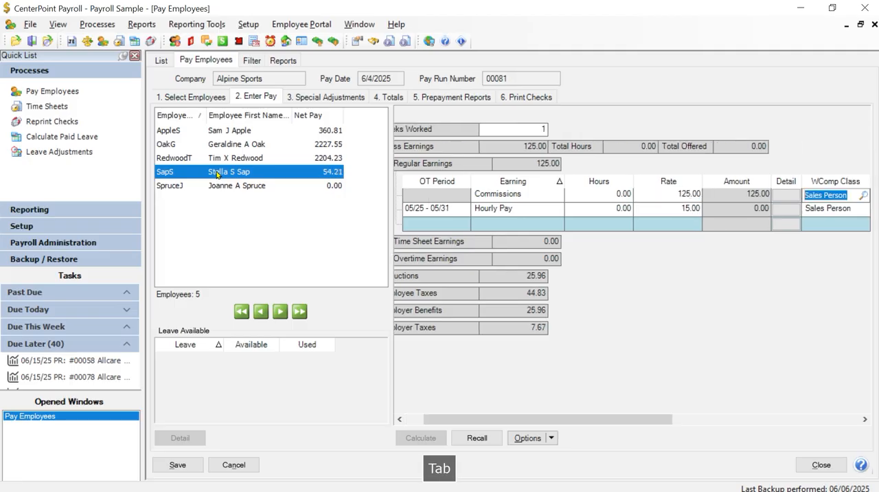
# Enter 4 hours on the fourth employee's Hourly Pay line for the 05/25 - 05/31 period.
pyautogui.press('Tab')
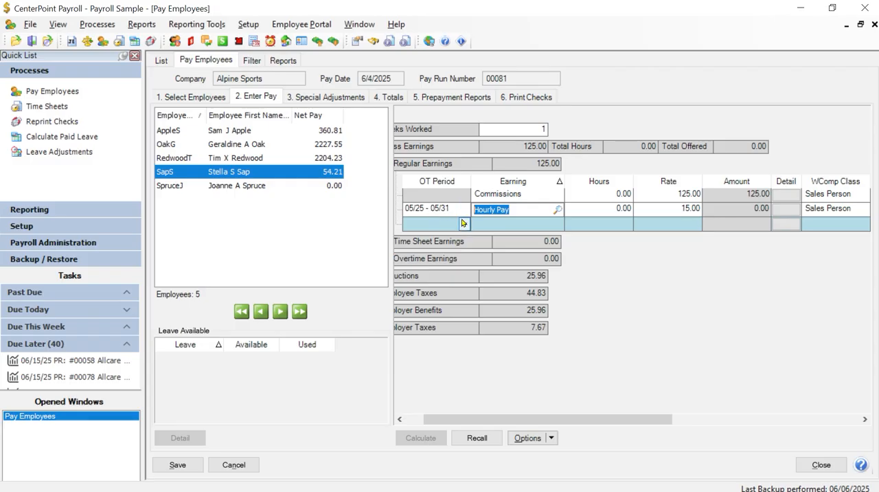
pyautogui.press('Tab')
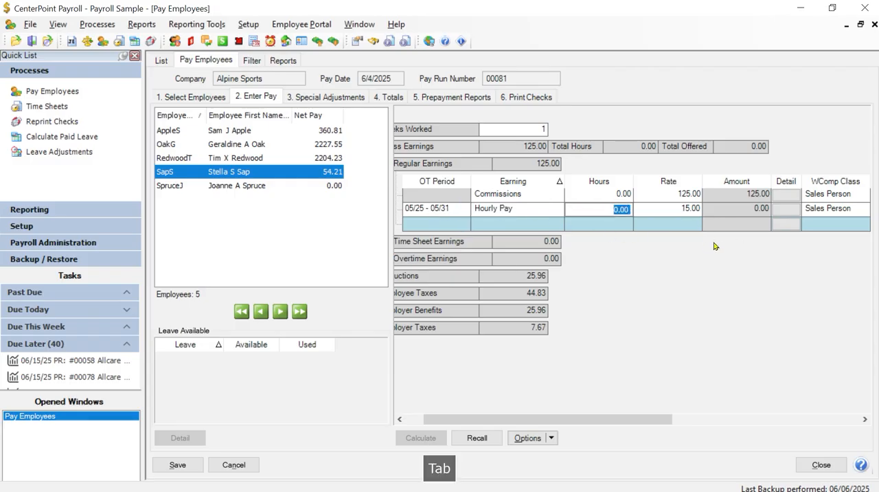
pyautogui.write('4')
pyautogui.press('Tab')
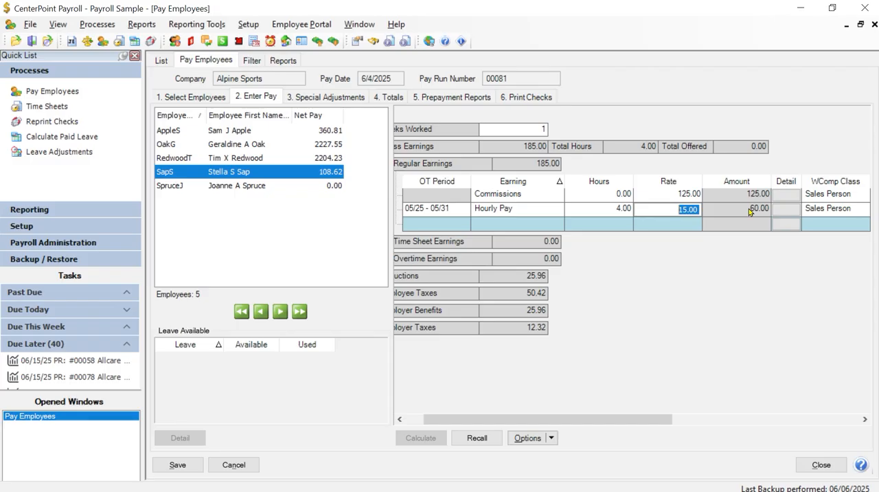
# Review the WComp Class, Detail and Accounting & Taxes settings of the fourth employee's Hourly Pay line, and close the details.
pyautogui.moveTo(628, 419); pyautogui.dragTo(650, 420)
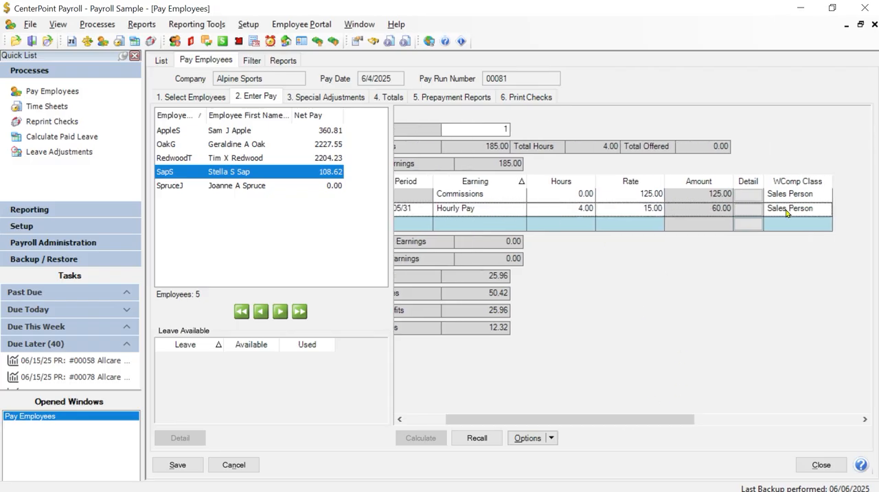
pyautogui.moveTo(563, 425); pyautogui.dragTo(511, 424)
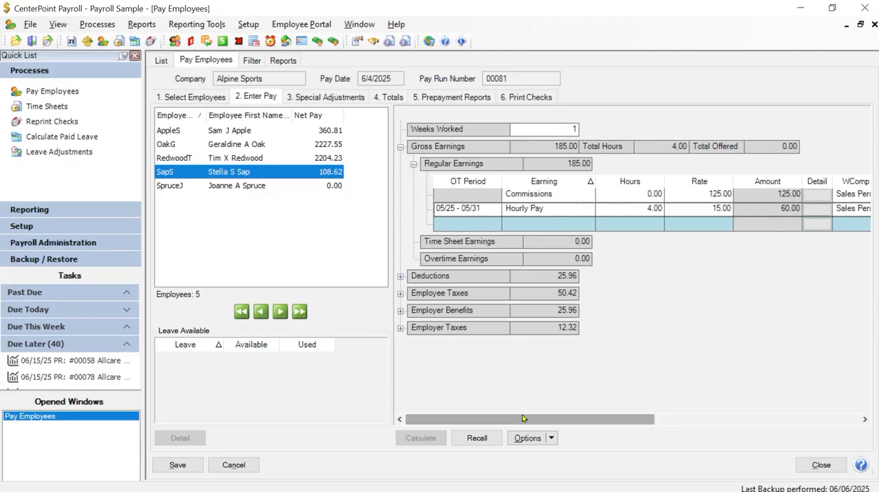
pyautogui.click(811, 211)
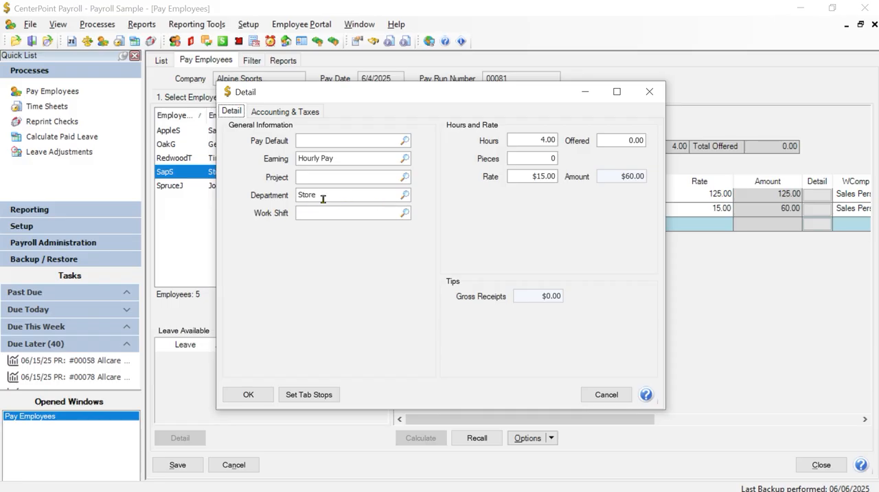
pyautogui.click(300, 112)
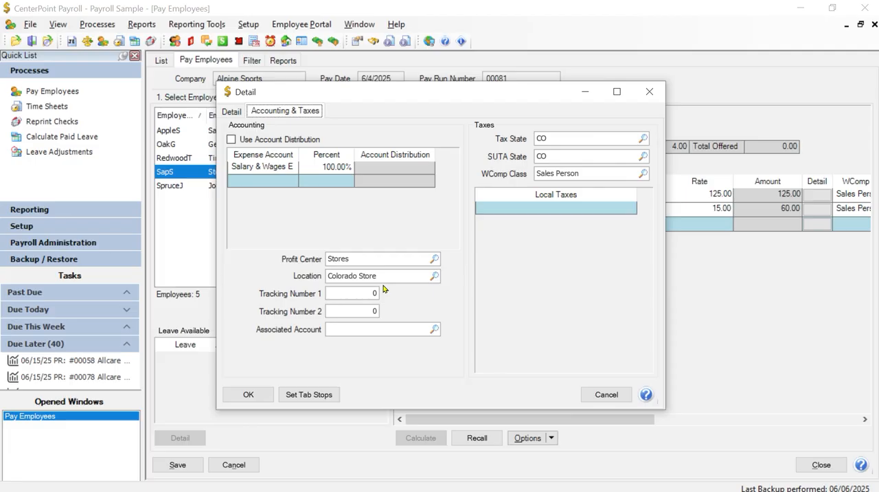
pyautogui.click(247, 396)
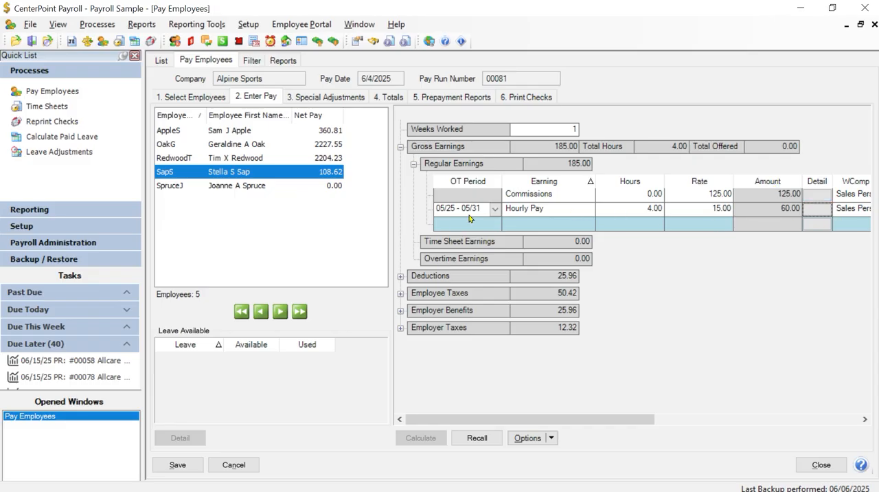
pyautogui.click(819, 210)
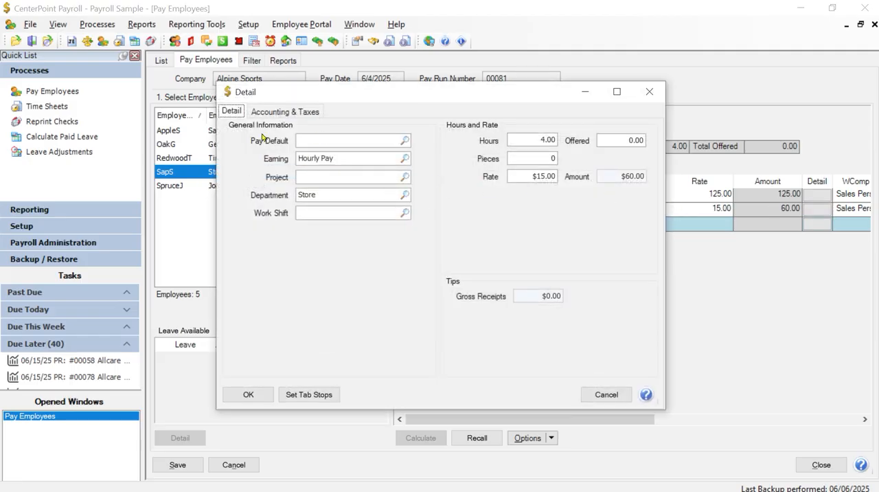
pyautogui.click(616, 397)
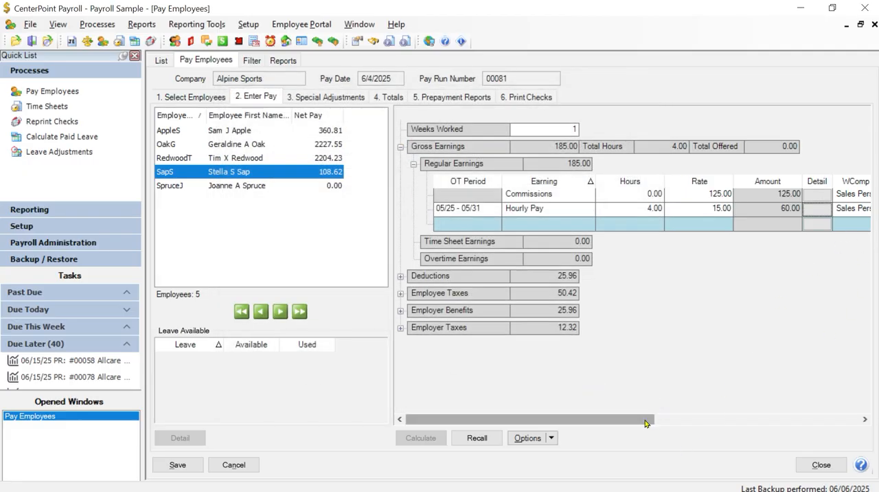
# Add the Pay Default, Project, Department, Profit Center and Location columns to the displayed columns of the Regular Earnings grid.
pyautogui.moveTo(648, 418); pyautogui.dragTo(703, 418)
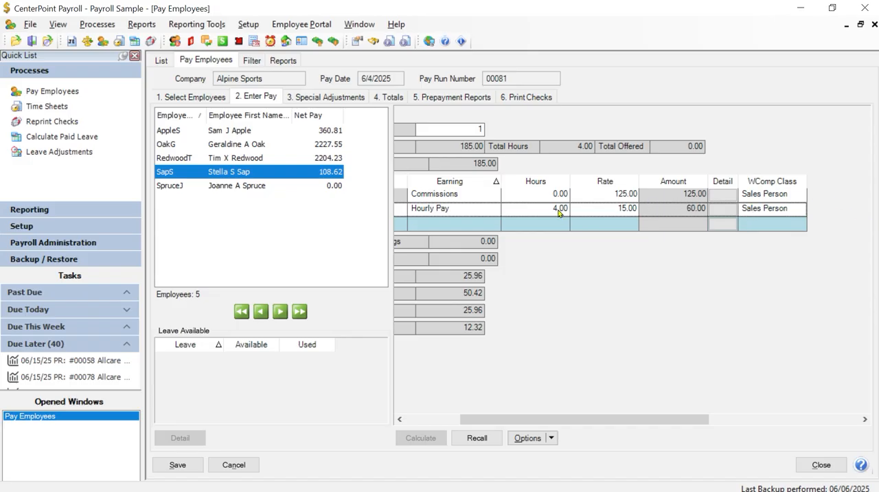
pyautogui.rightClick(758, 214)
pyautogui.click(785, 219)
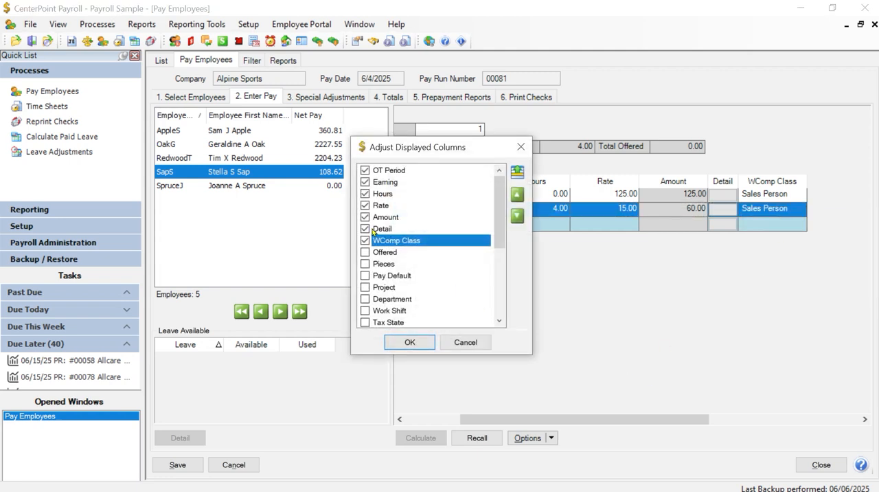
pyautogui.click(365, 275)
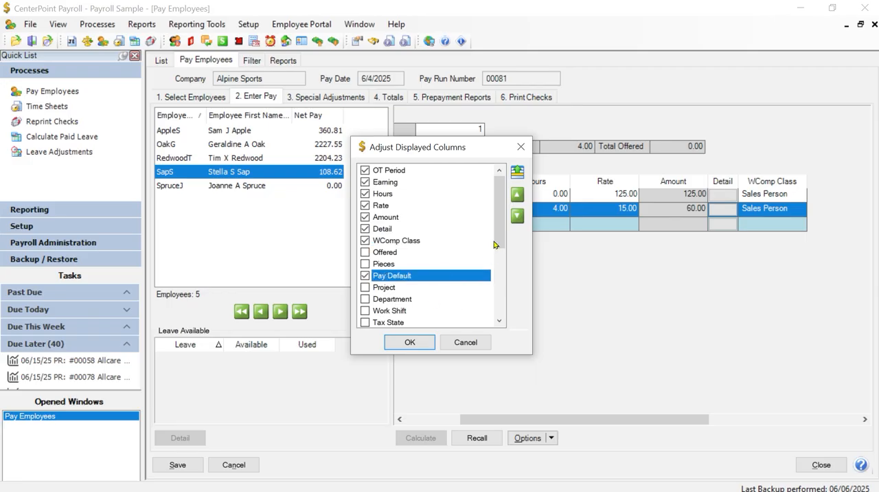
pyautogui.scroll(-1, 499, 230)
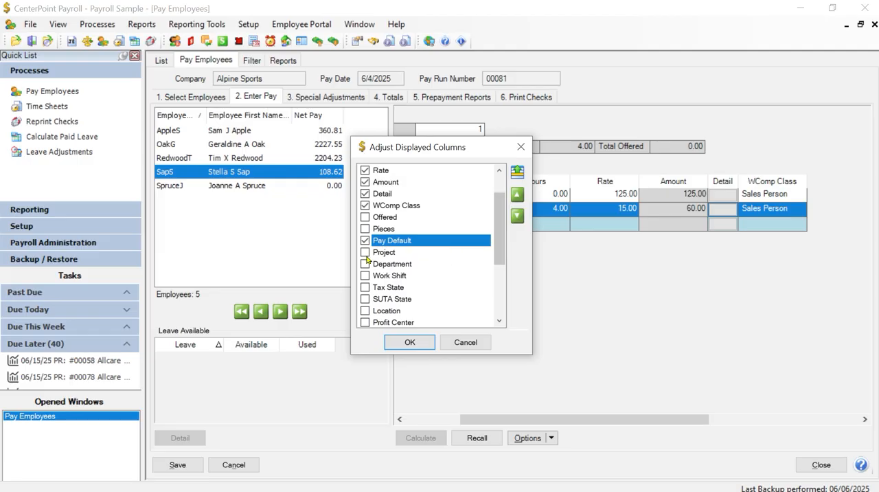
pyautogui.click(365, 253)
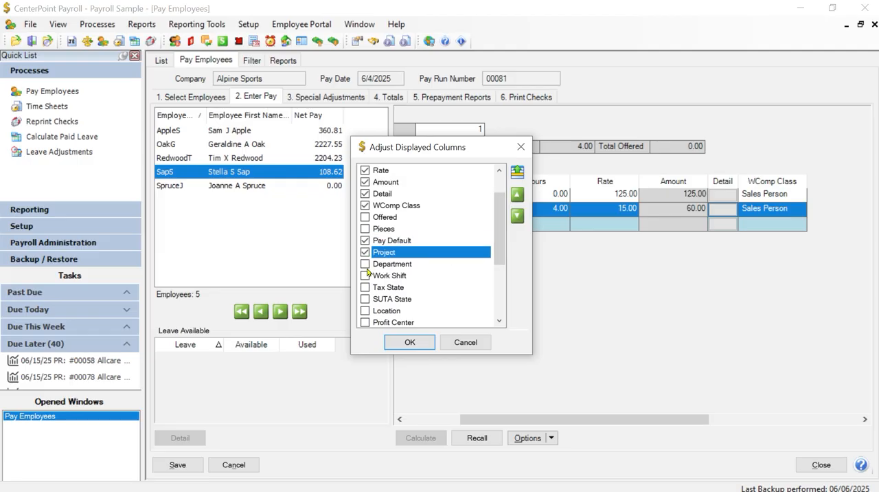
pyautogui.click(366, 265)
pyautogui.scroll(-1, 439, 297)
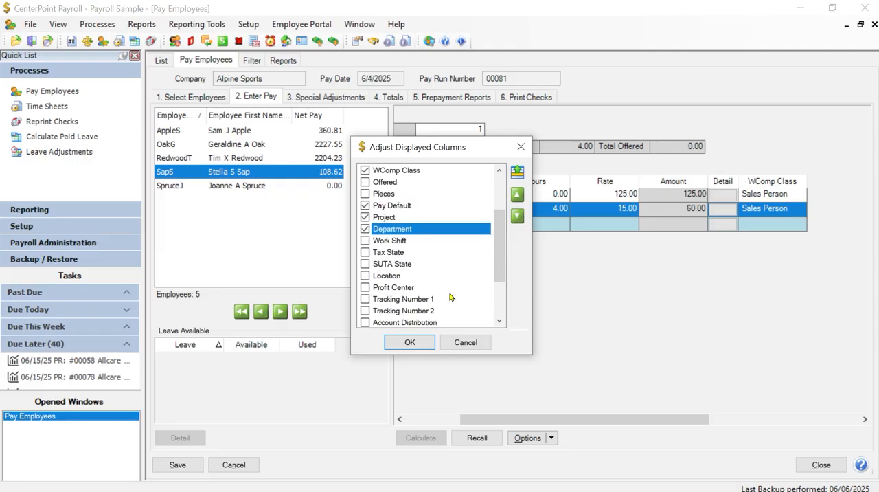
pyautogui.click(365, 287)
pyautogui.click(365, 276)
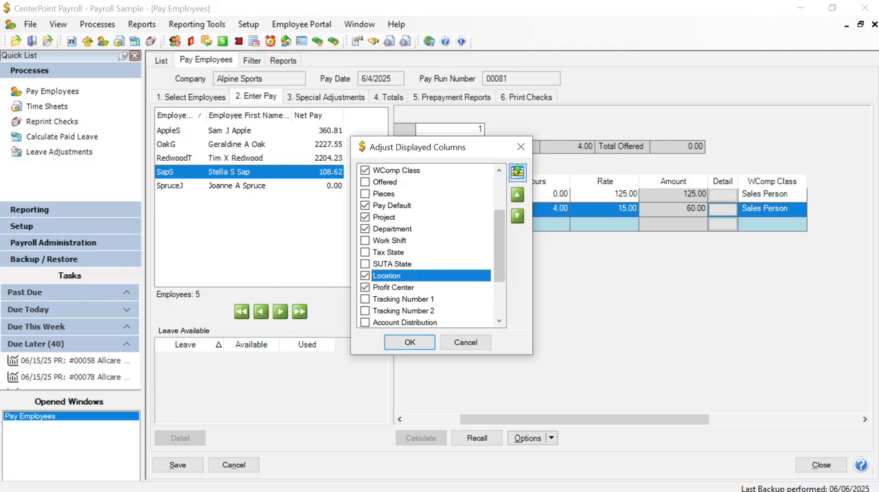
# Group all the checked columns at the start of the column list and place Pay Default directly after Earning.
pyautogui.click(517, 171)
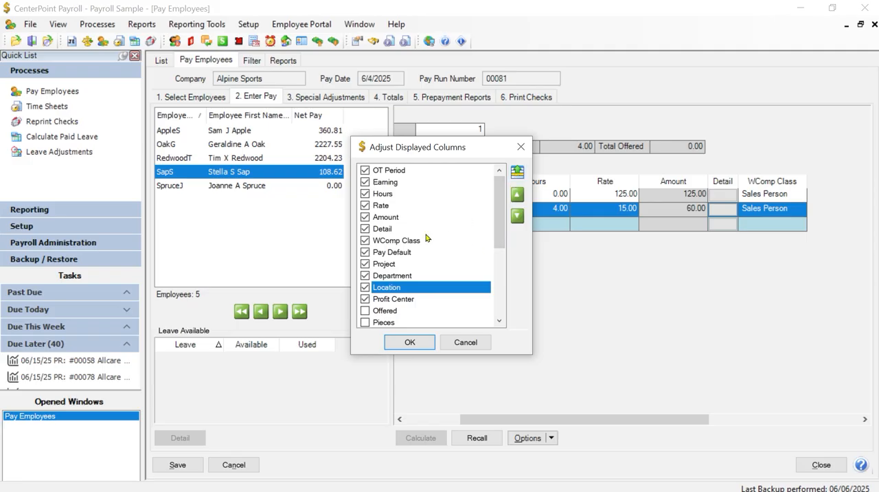
pyautogui.click(385, 253)
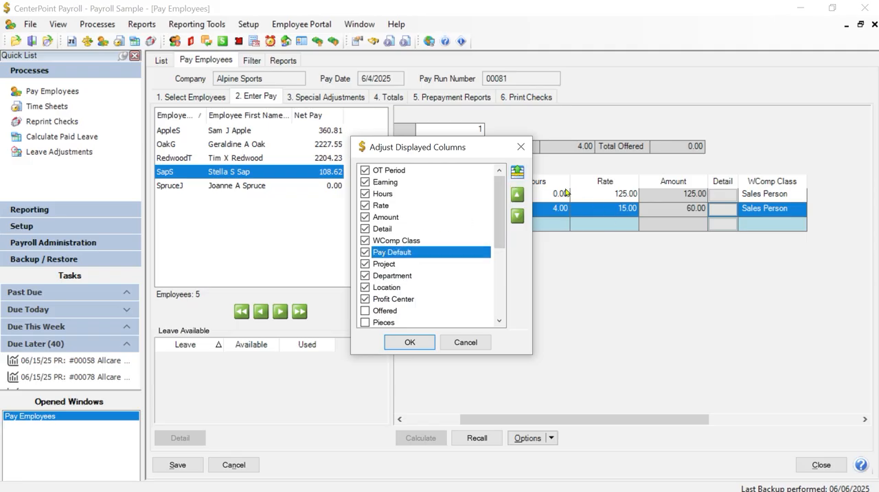
pyautogui.click(517, 196)
pyautogui.click(517, 196)
pyautogui.click(517, 196)
pyautogui.click(517, 196)
pyautogui.click(518, 196)
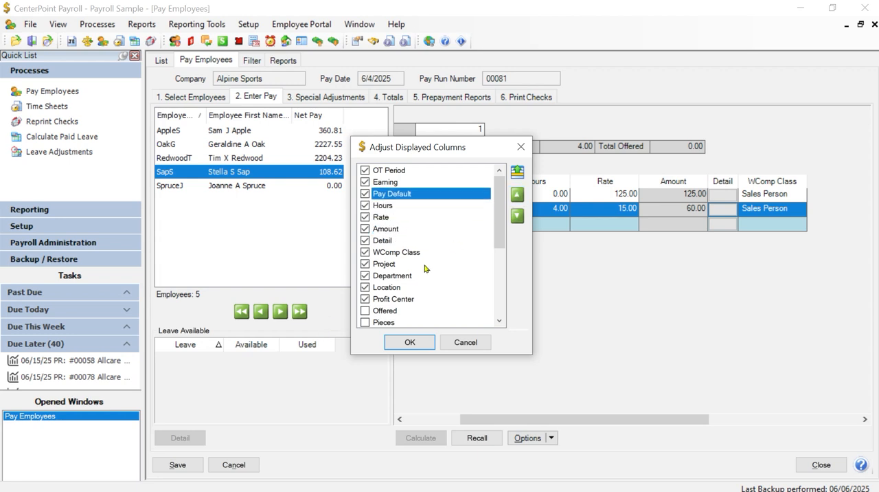
# Place the Department column directly after Detail and hide the WComp Class column.
pyautogui.click(404, 303)
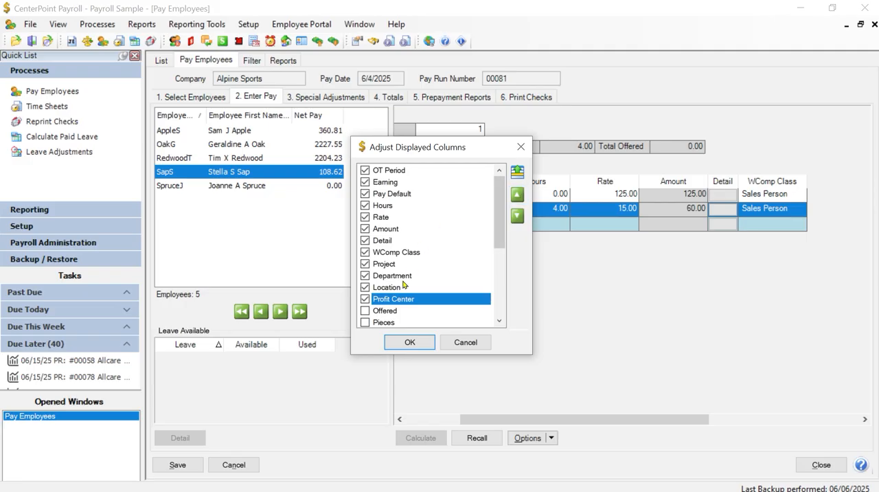
pyautogui.click(399, 277)
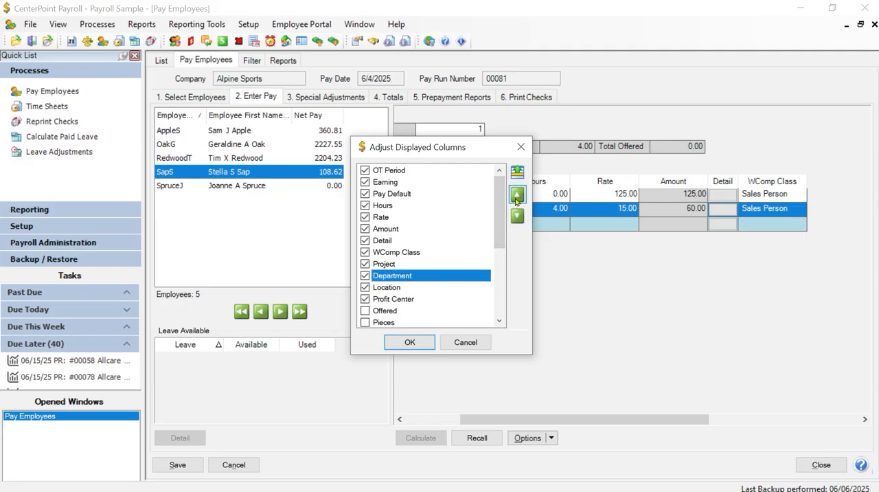
pyautogui.click(517, 195)
pyautogui.click(517, 195)
pyautogui.click(366, 265)
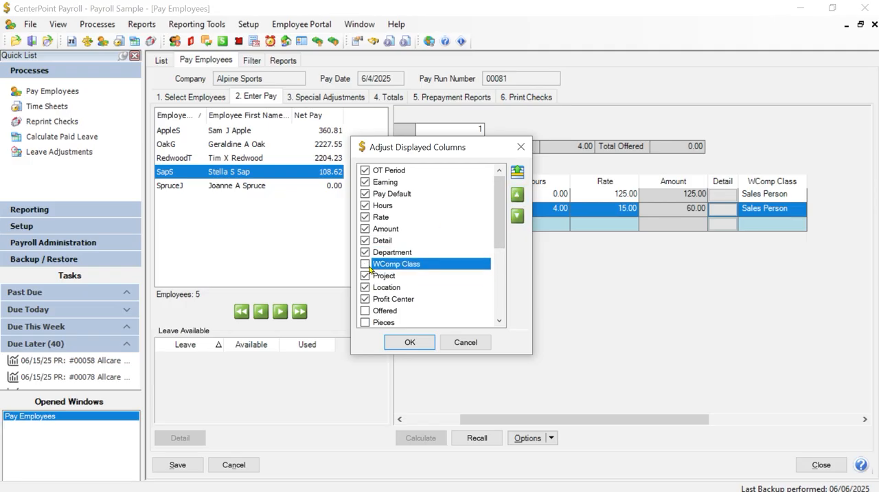
# Place Location ahead of Project and Profit Center directly after Department, and apply the column layout.
pyautogui.click(377, 292)
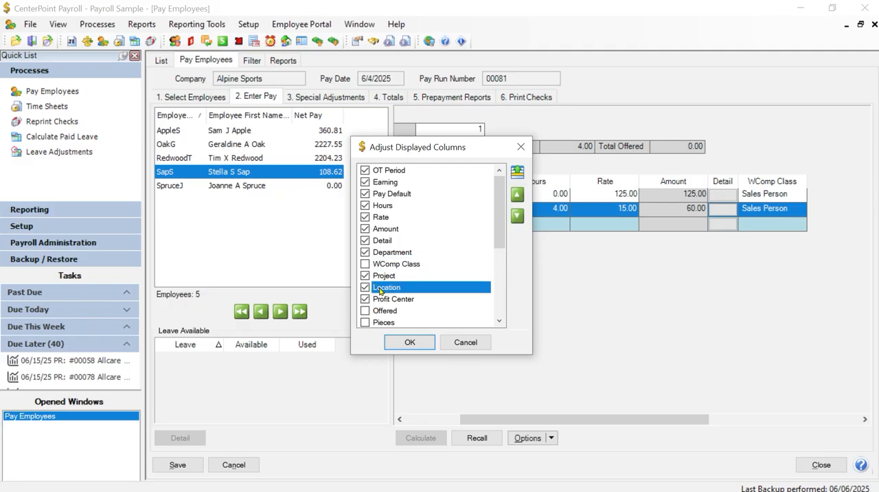
pyautogui.click(517, 194)
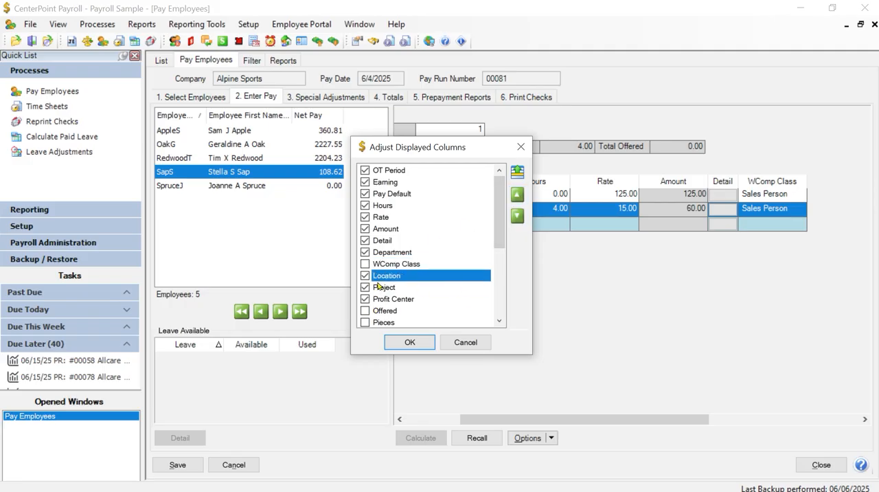
pyautogui.click(381, 300)
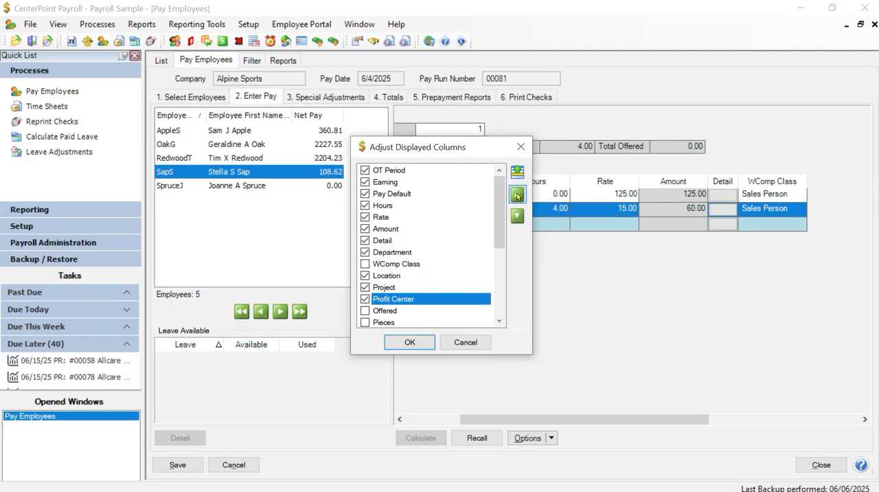
pyautogui.click(517, 195)
pyautogui.click(517, 195)
pyautogui.click(518, 195)
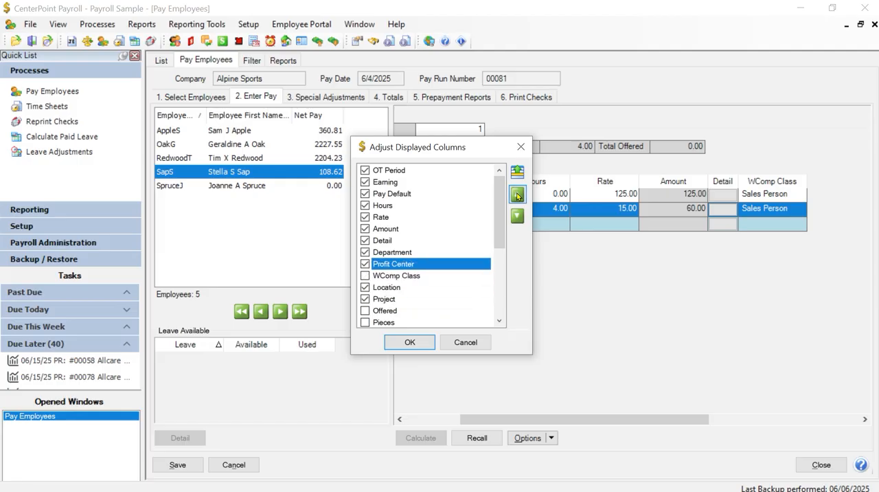
pyautogui.click(394, 289)
pyautogui.click(406, 342)
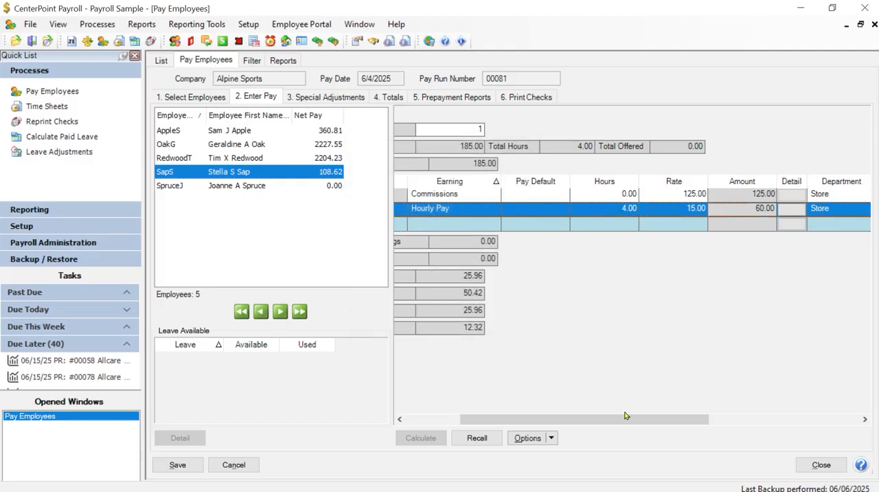
# Add a second Hourly Pay earning line for the fourth employee.
pyautogui.moveTo(617, 418); pyautogui.dragTo(705, 418)
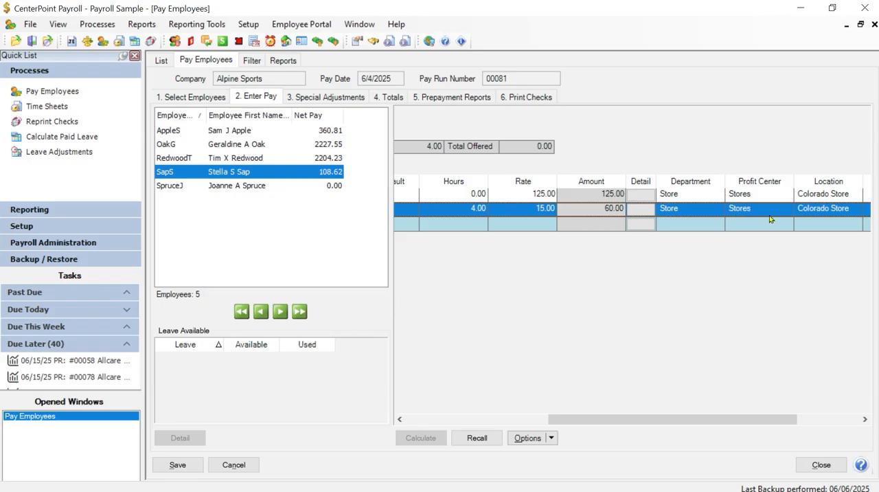
pyautogui.moveTo(594, 422); pyautogui.dragTo(446, 409)
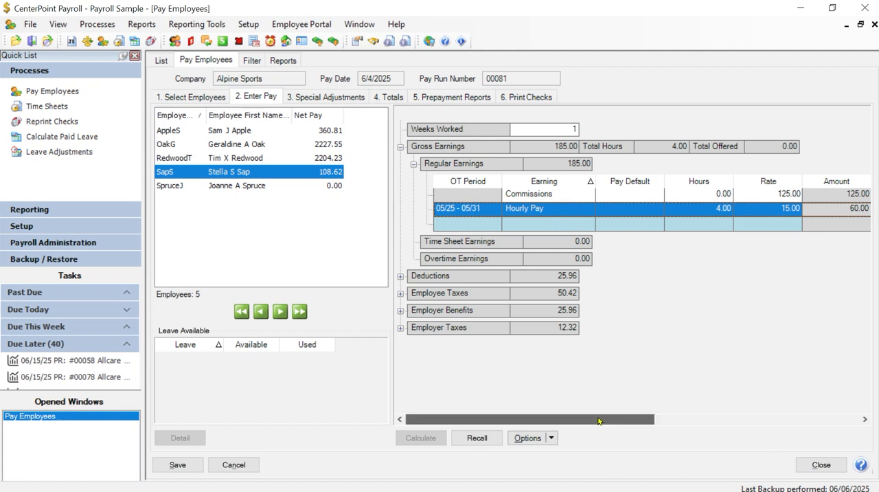
pyautogui.click(531, 225)
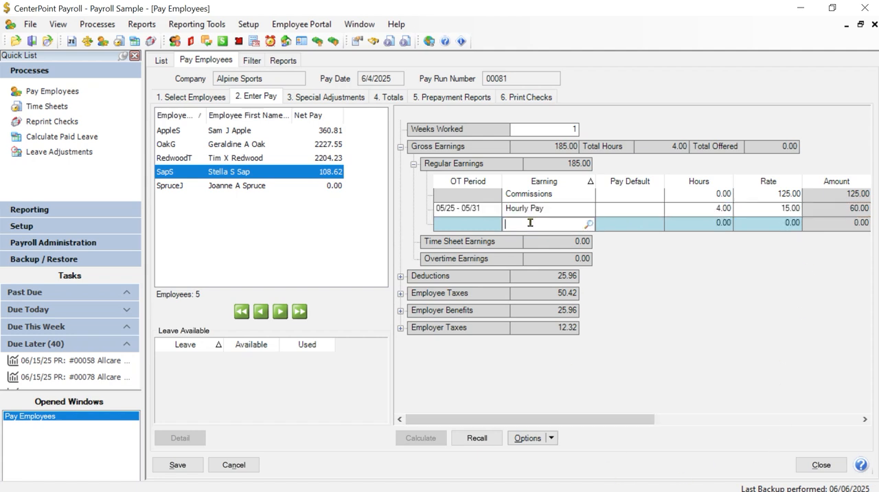
pyautogui.write('hu')
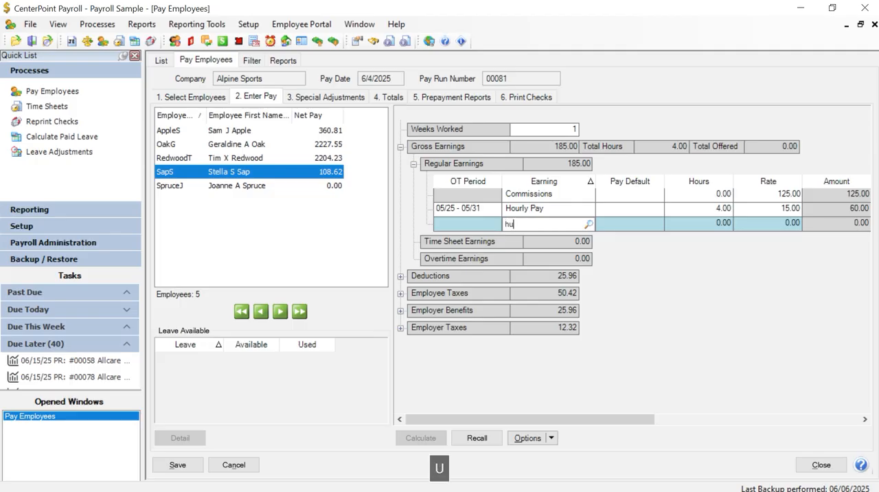
pyautogui.write('r')
pyautogui.press('Tab')
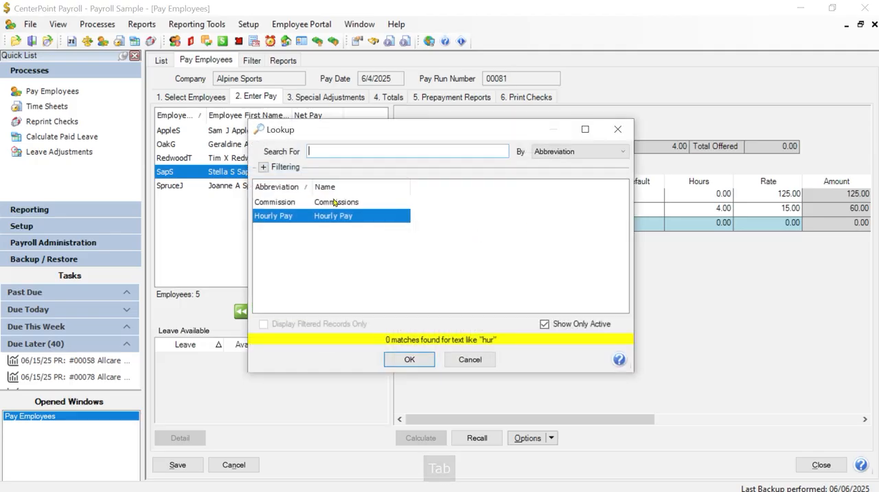
pyautogui.click(416, 358)
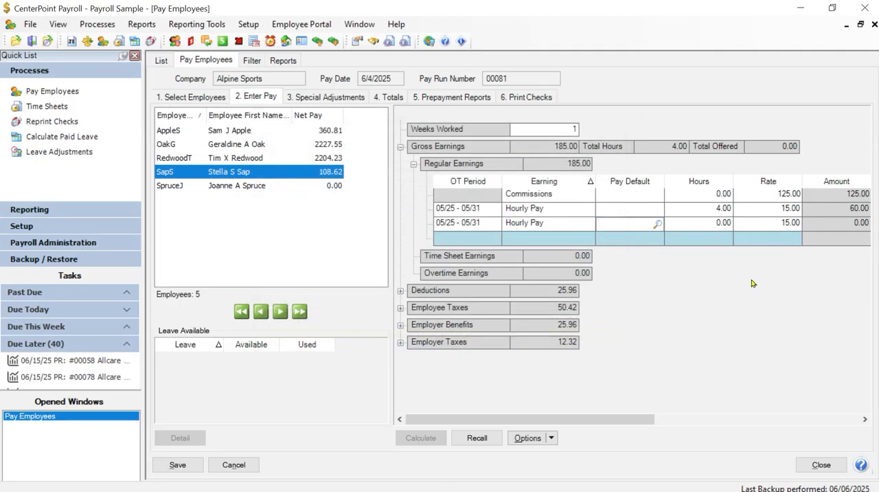
# Enter 36 hours on the fourth employee's second Hourly Pay line.
pyautogui.moveTo(614, 420); pyautogui.dragTo(697, 419)
pyautogui.click(560, 227)
pyautogui.moveTo(547, 225); pyautogui.dragTo(621, 223)
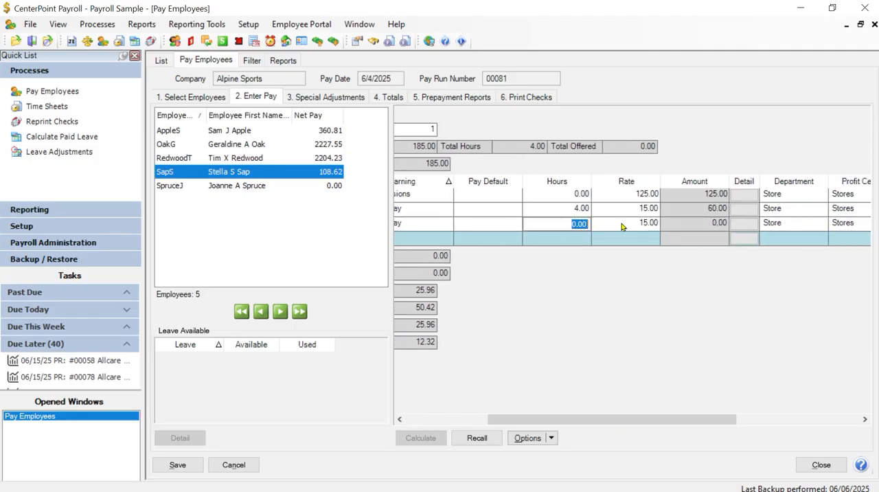
pyautogui.write('36')
pyautogui.press('Tab')
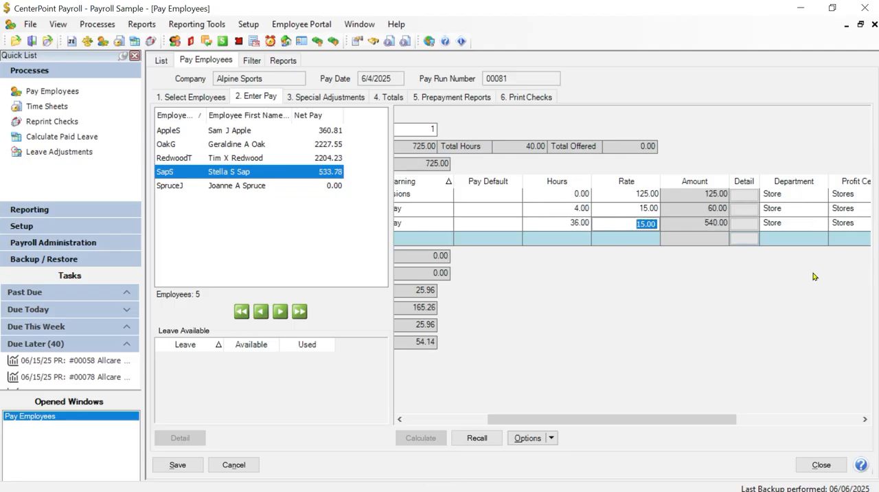
# Set the second Hourly Pay line's Department to Tours and Lesson and its Profit Center to Bike Tours and L.
pyautogui.press('Tab')
pyautogui.press('Tab')
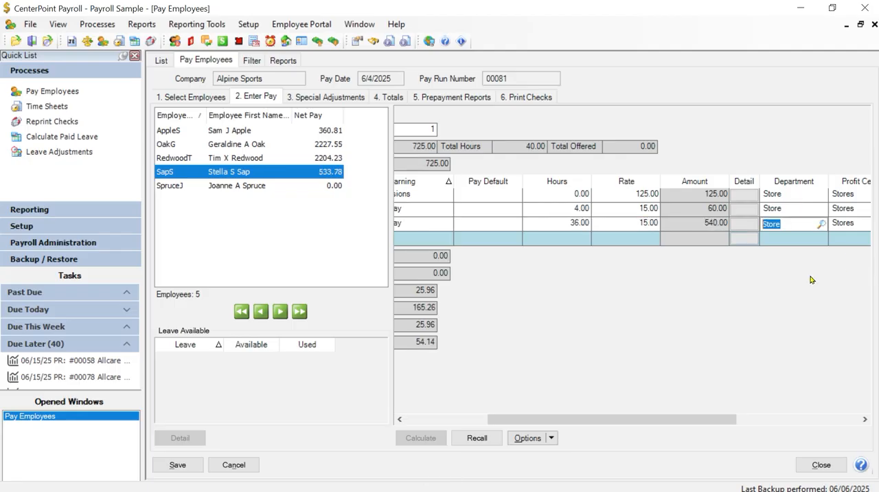
pyautogui.write('Tou')
pyautogui.press('Tab')
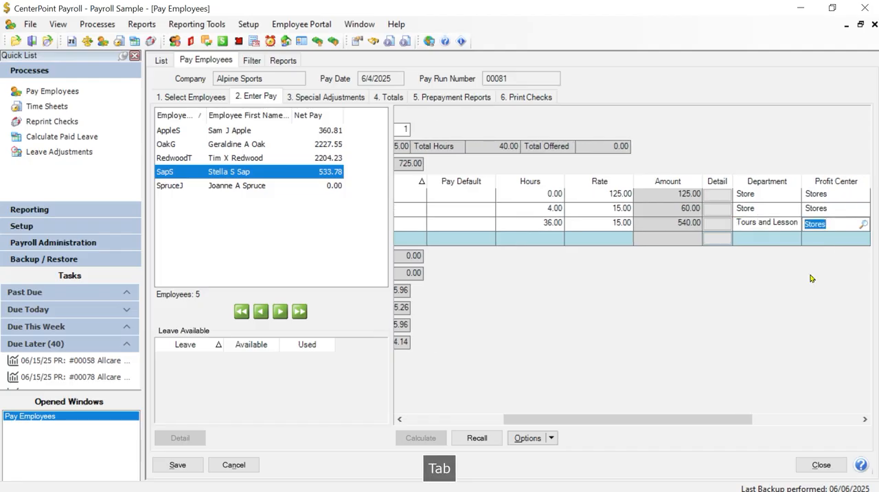
pyautogui.write('Bi')
pyautogui.press('Tab')
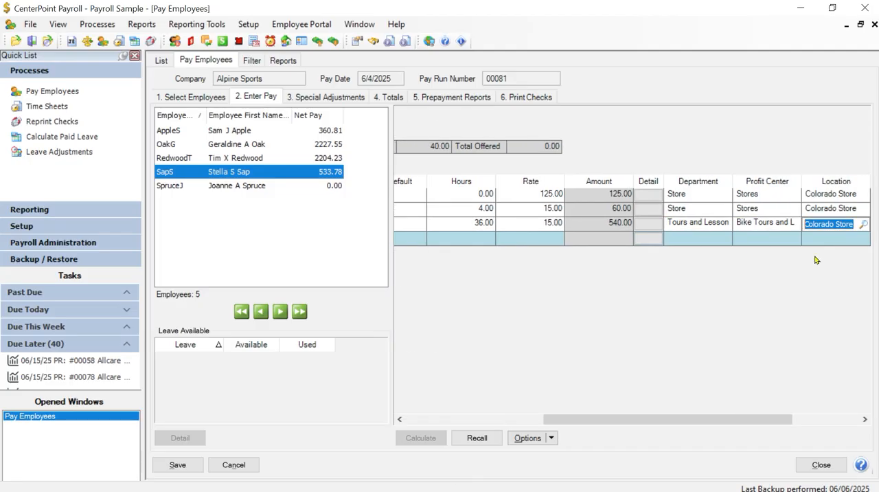
# Keep the Colorado Store location on the second Hourly Pay line and assign it the project whose name begins with "Arg".
pyautogui.press('Tab')
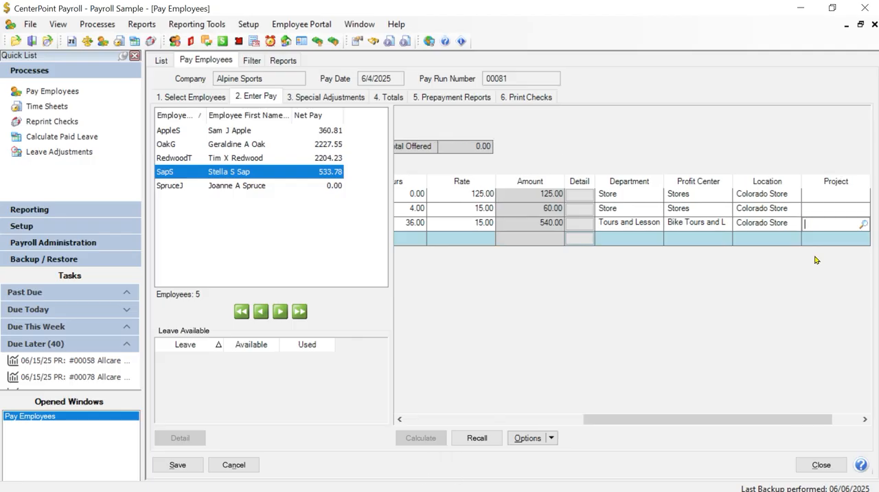
pyautogui.write('acg')
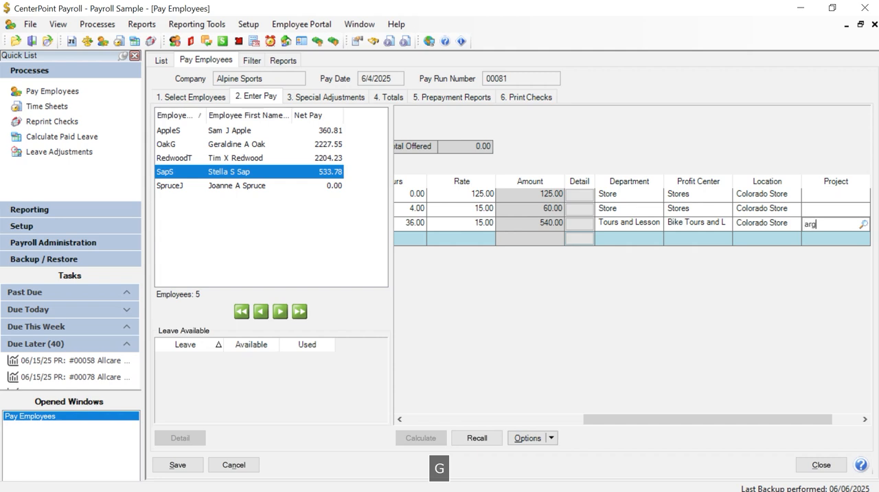
pyautogui.press('Tab')
pyautogui.moveTo(611, 421); pyautogui.dragTo(746, 431)
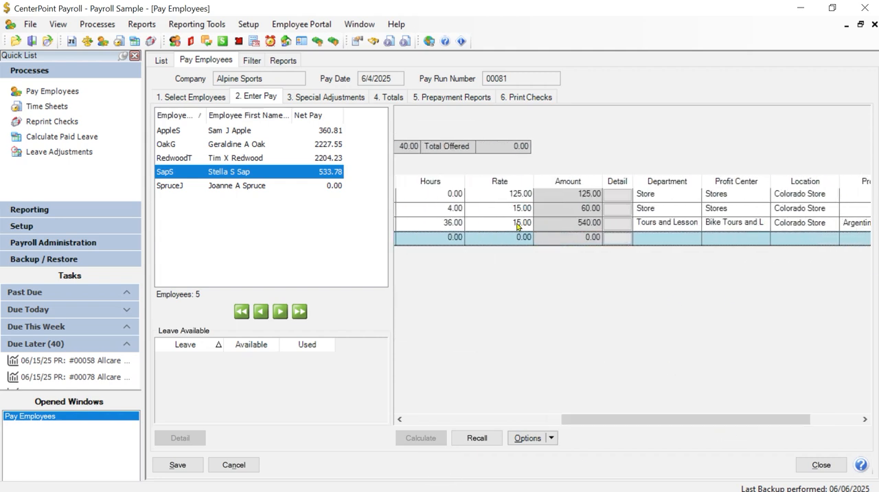
pyautogui.moveTo(587, 420); pyautogui.dragTo(431, 420)
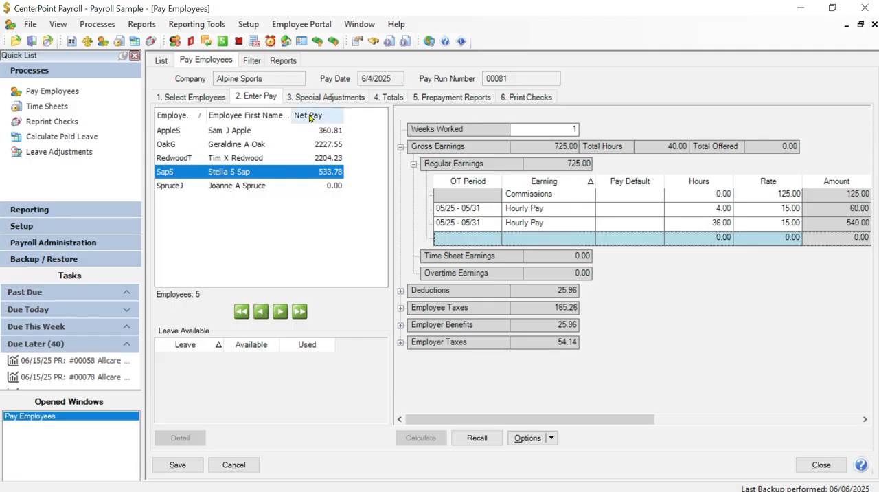
# Select the fifth employee and enter 10 hours on the existing Hourly Pay line.
pyautogui.click(239, 187)
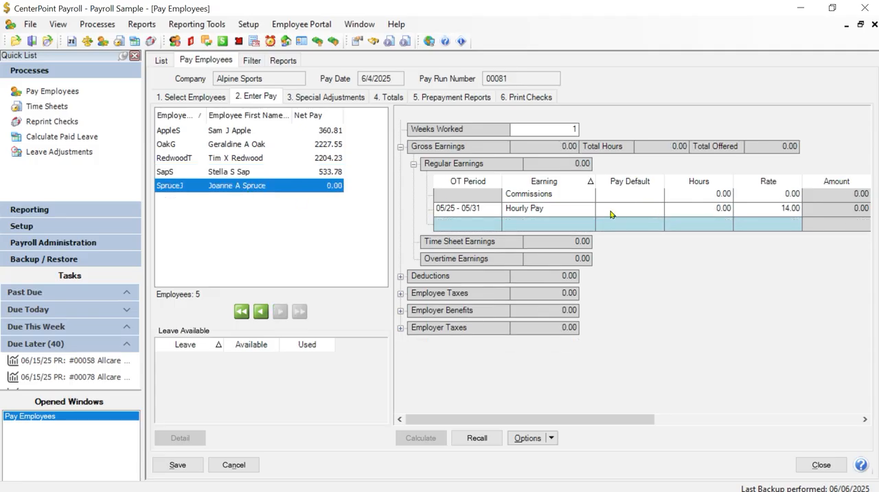
pyautogui.click(613, 209)
pyautogui.click(690, 211)
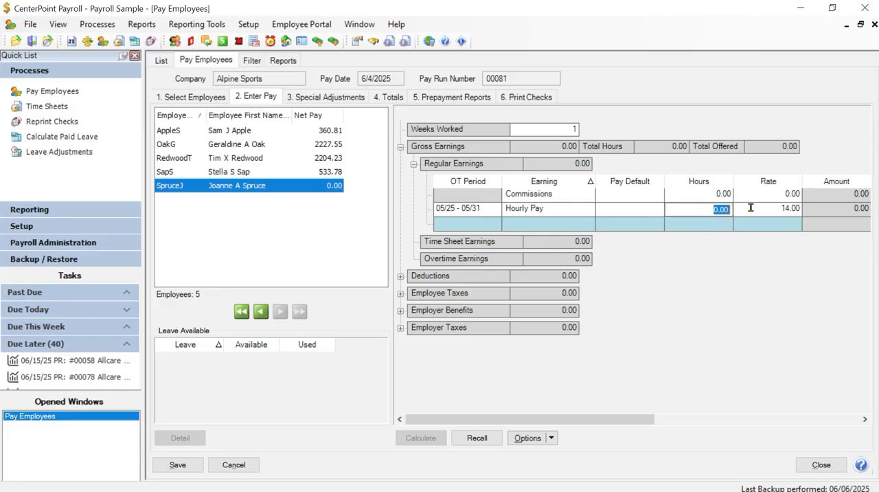
pyautogui.write('10')
pyautogui.press('Tab')
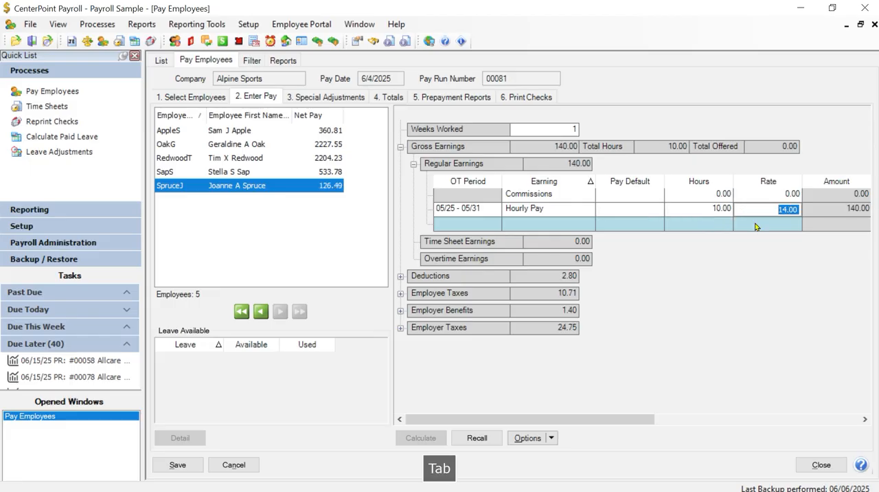
# Set the fifth employee's Hourly Pay Department to Tours and Lesson and its Profit Center to Bike Tours and L.
pyautogui.press('Tab')
pyautogui.press('Tab')
pyautogui.press('Tab')
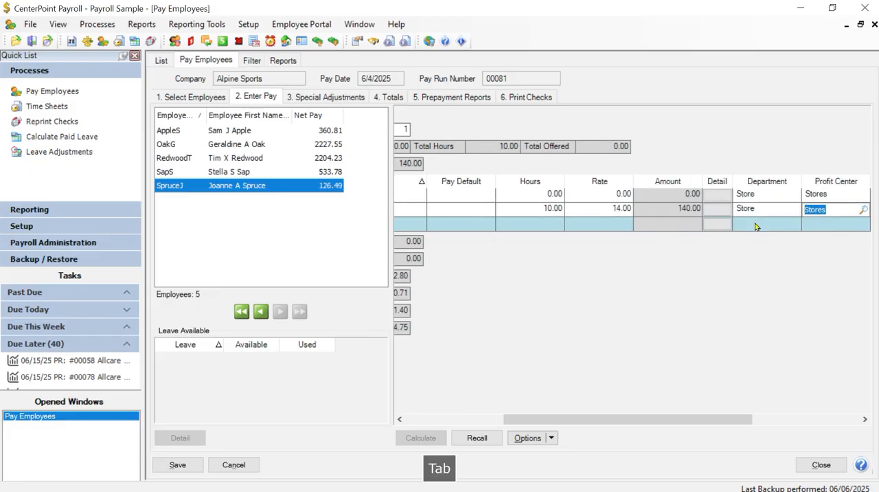
pyautogui.hotkey('shift', 'Tab')
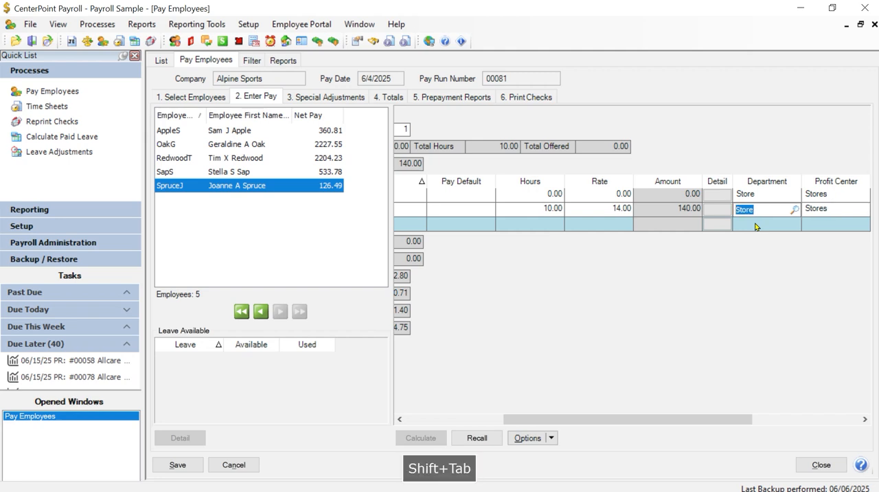
pyautogui.write('Tou')
pyautogui.press('Tab')
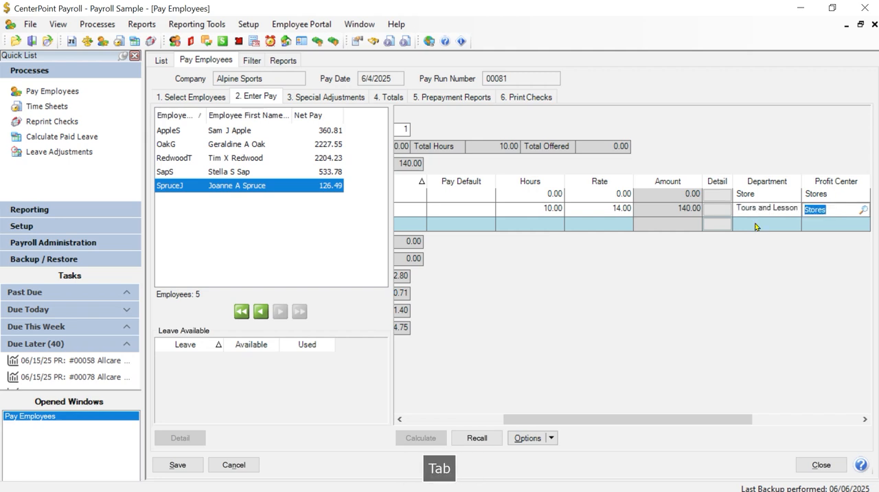
pyautogui.write('Bi')
pyautogui.press('Tab')
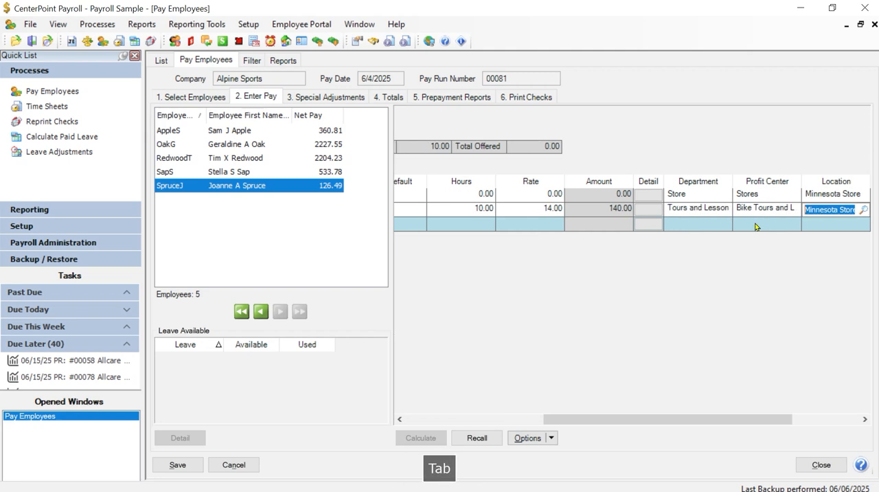
# Keep the Minnesota Store location on the fifth employee's Hourly Pay line and assign it the Costa Rica project.
pyautogui.press('Tab')
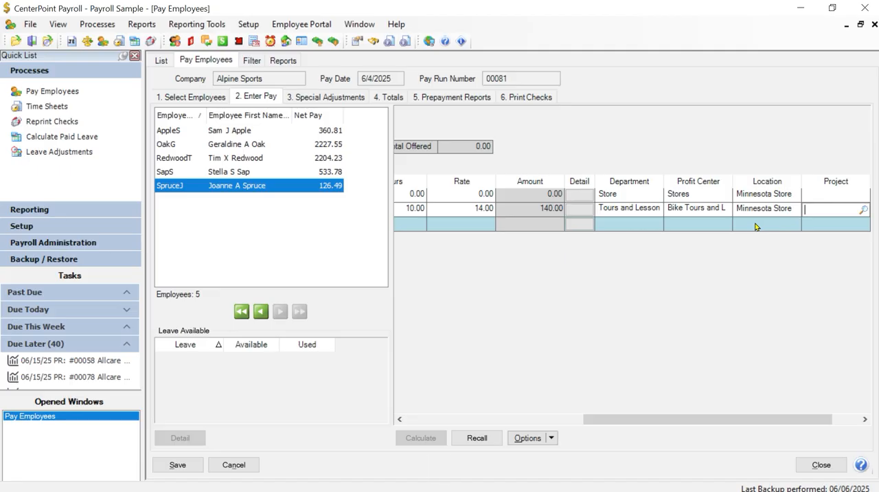
pyautogui.write('costa')
pyautogui.press('Tab')
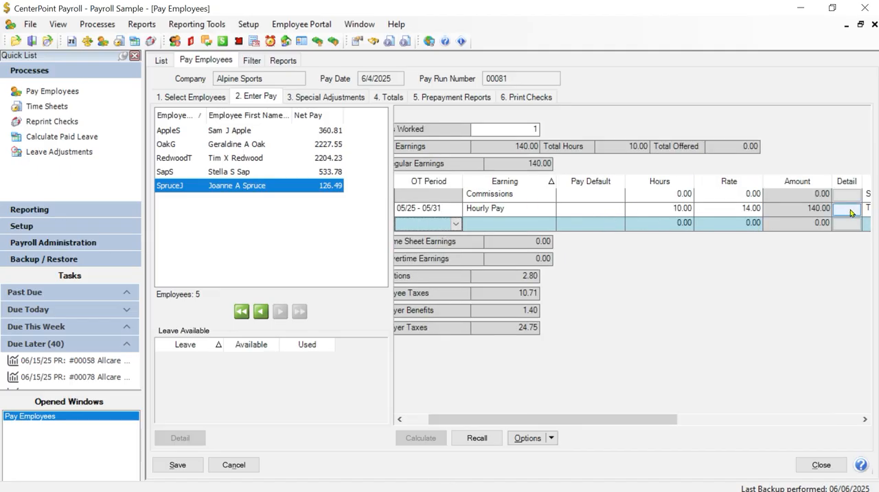
# Add a second Hourly Pay earning line for the fifth employee.
pyautogui.moveTo(634, 418); pyautogui.dragTo(707, 416)
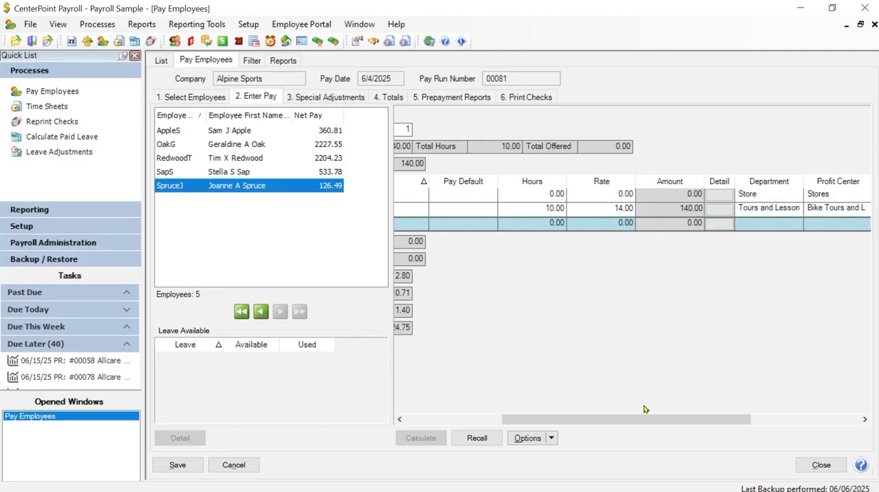
pyautogui.moveTo(642, 420); pyautogui.dragTo(572, 420)
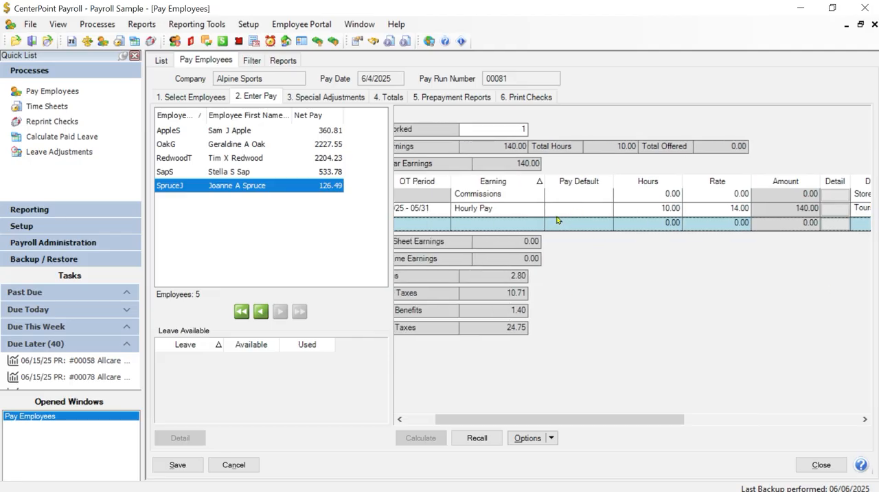
pyautogui.moveTo(511, 420); pyautogui.dragTo(481, 420)
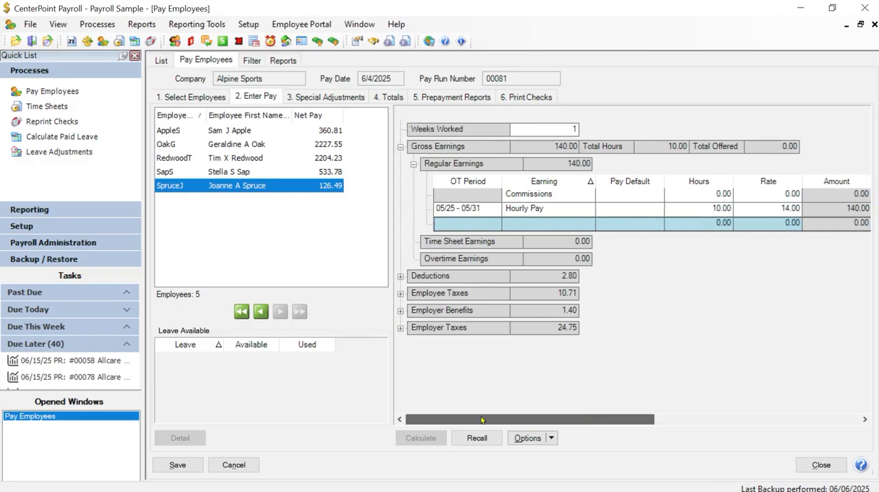
pyautogui.click(536, 226)
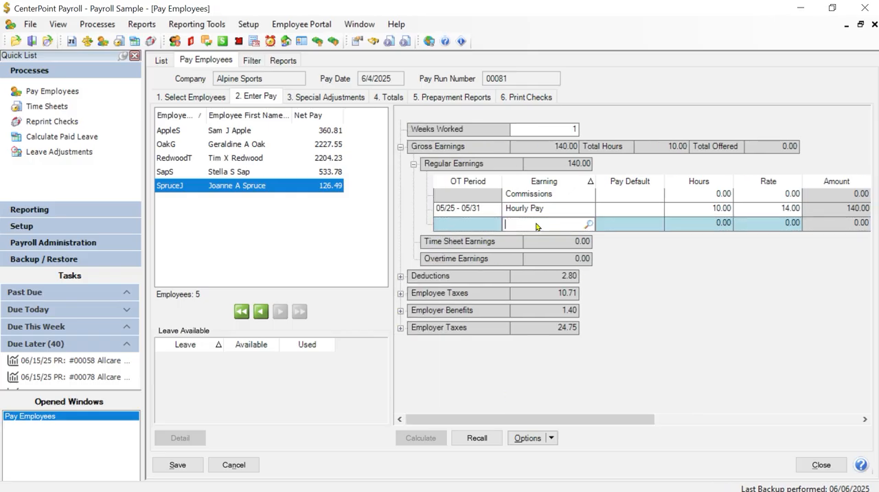
pyautogui.write('hour')
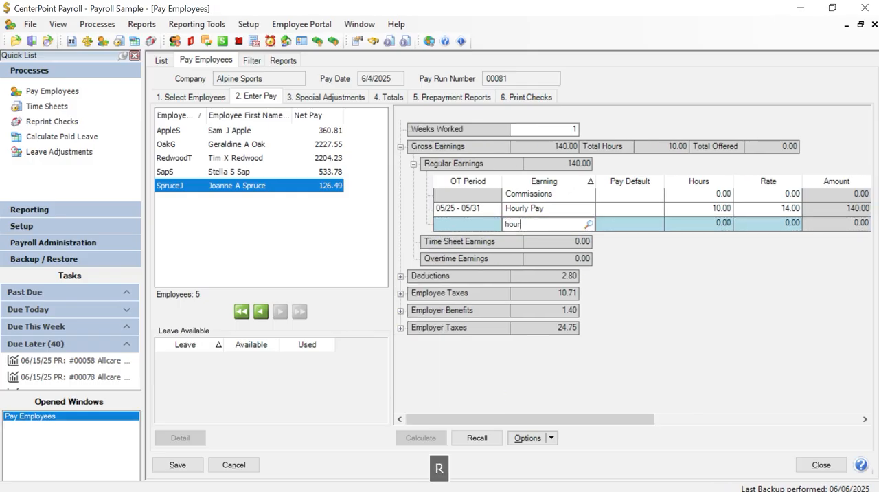
pyautogui.press('Tab')
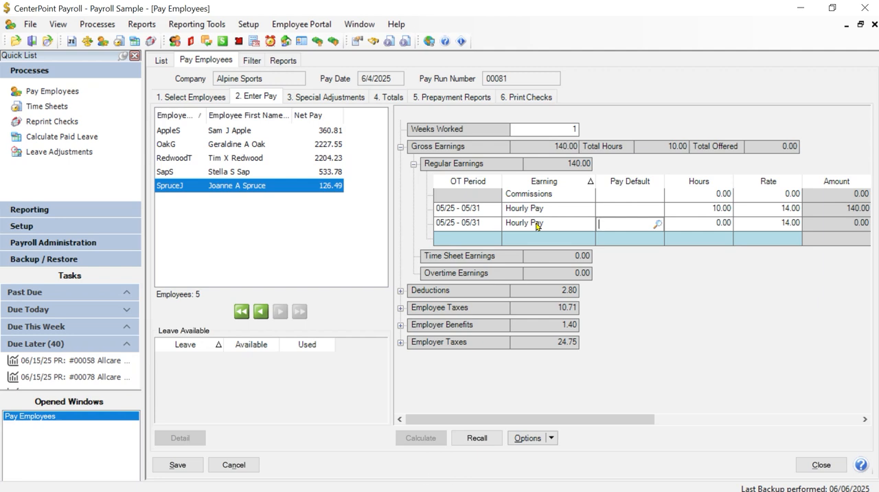
# Apply the Costa Rica pay default to the second Hourly Pay line and check the allocations it fills in.
pyautogui.click(658, 224)
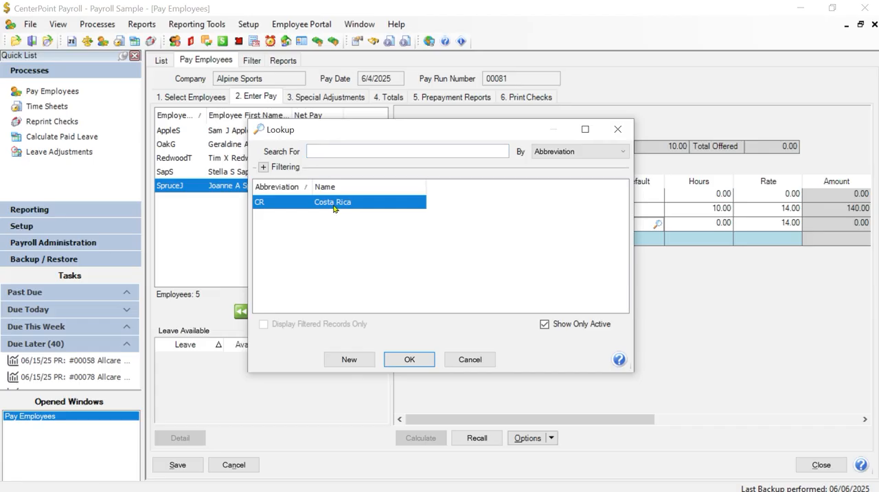
pyautogui.click(411, 360)
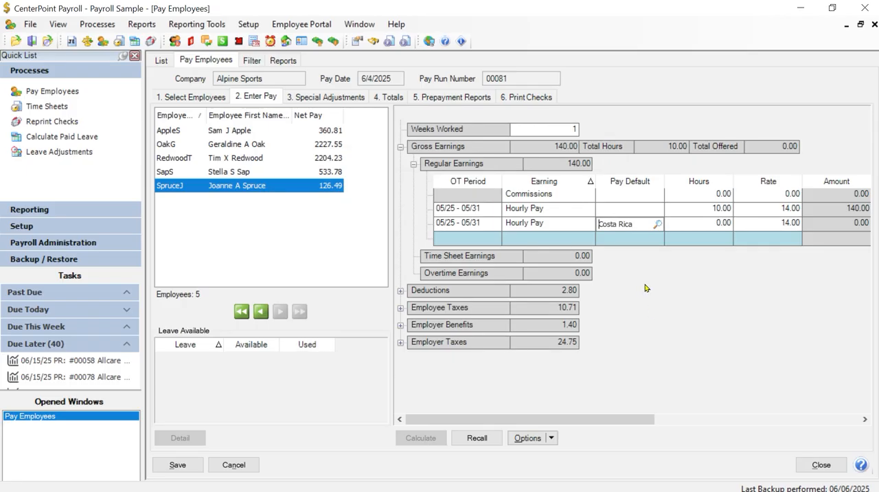
pyautogui.press('Tab')
pyautogui.moveTo(610, 421); pyautogui.dragTo(766, 420)
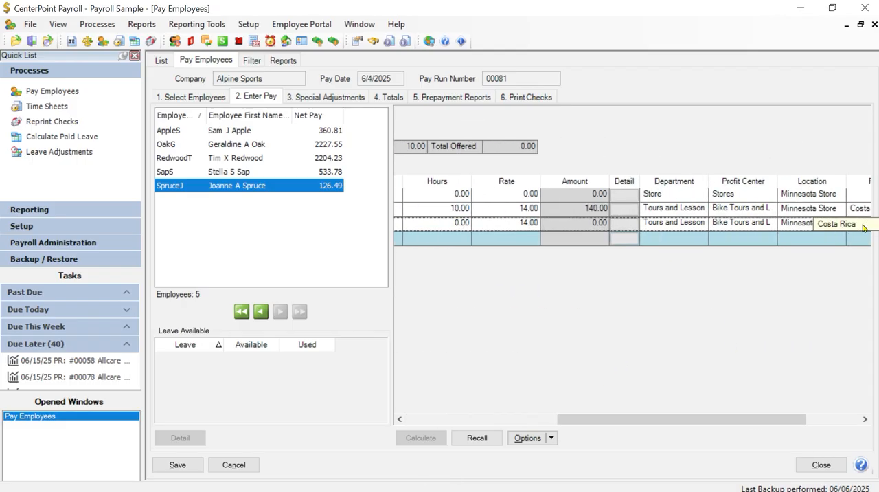
# Enter 42 hours on the fifth employee's Costa Rica Hourly Pay line.
pyautogui.moveTo(754, 418); pyautogui.dragTo(635, 423)
pyautogui.click(645, 222)
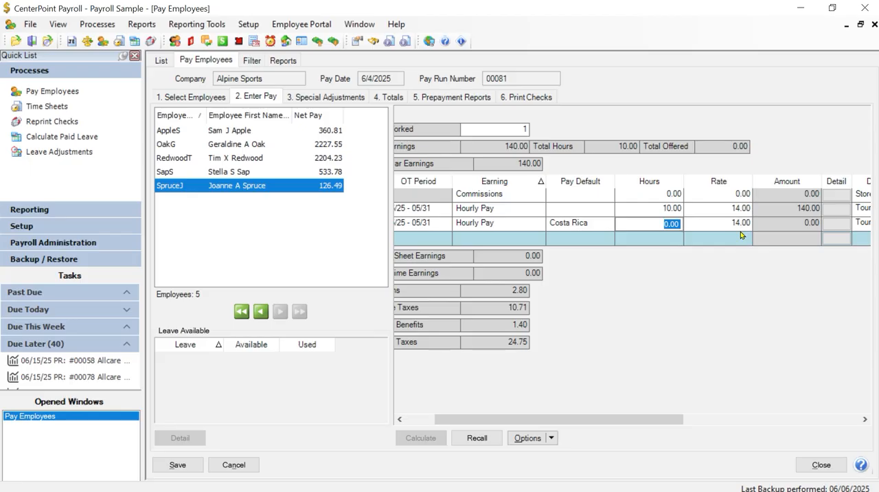
pyautogui.write('42')
pyautogui.press('Tab')
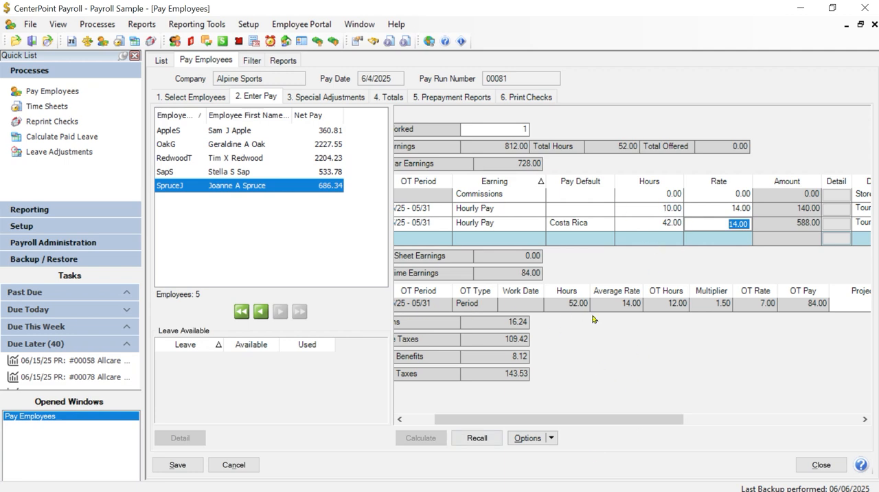
# Review the fifth employee's overtime earnings line and assign it the Costa Rica project.
pyautogui.moveTo(598, 419); pyautogui.dragTo(535, 417)
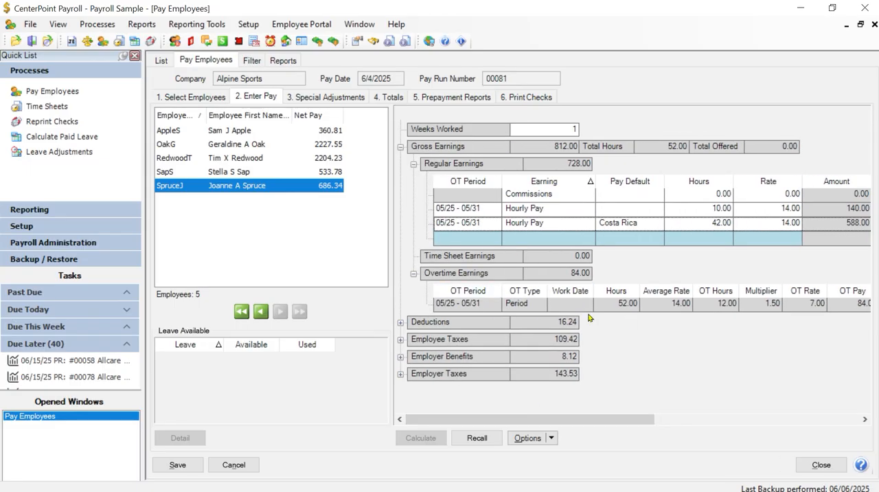
pyautogui.moveTo(581, 419); pyautogui.dragTo(617, 422)
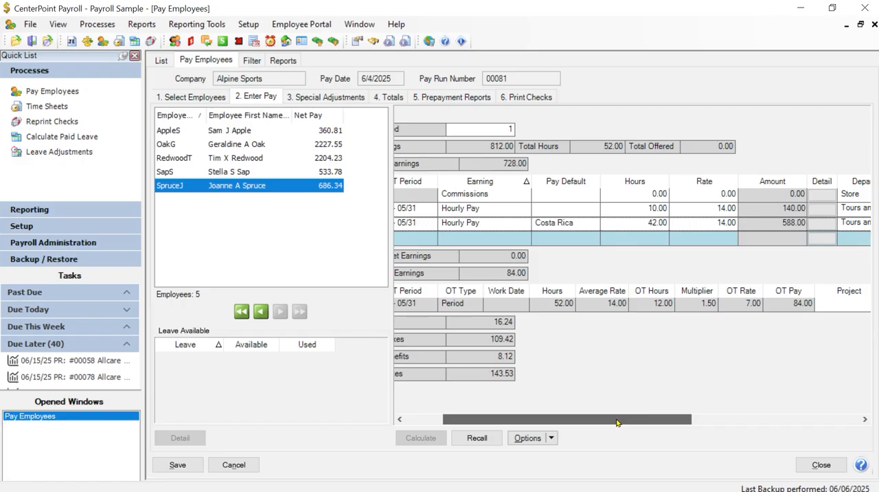
pyautogui.moveTo(617, 422); pyautogui.dragTo(781, 419)
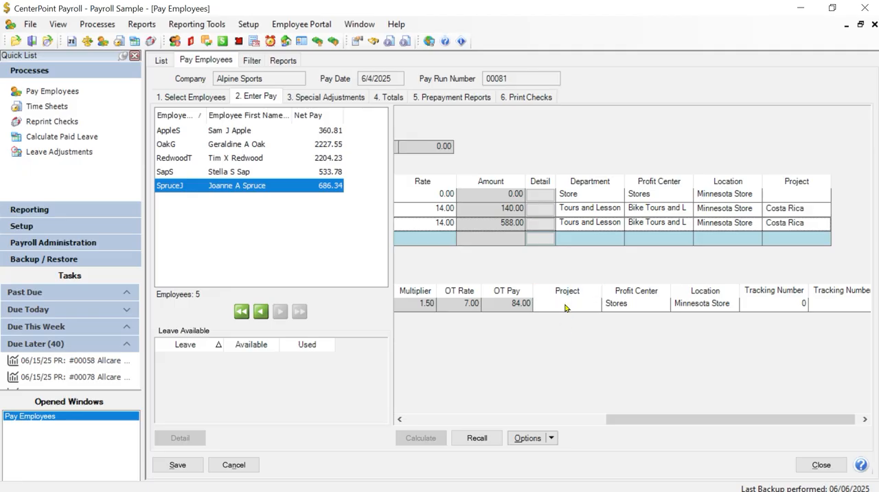
pyautogui.moveTo(659, 420); pyautogui.dragTo(636, 403)
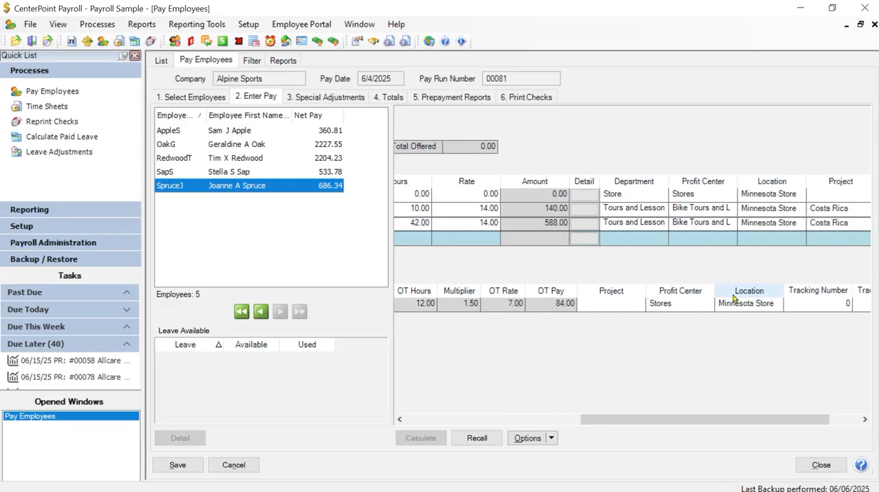
pyautogui.click(618, 307)
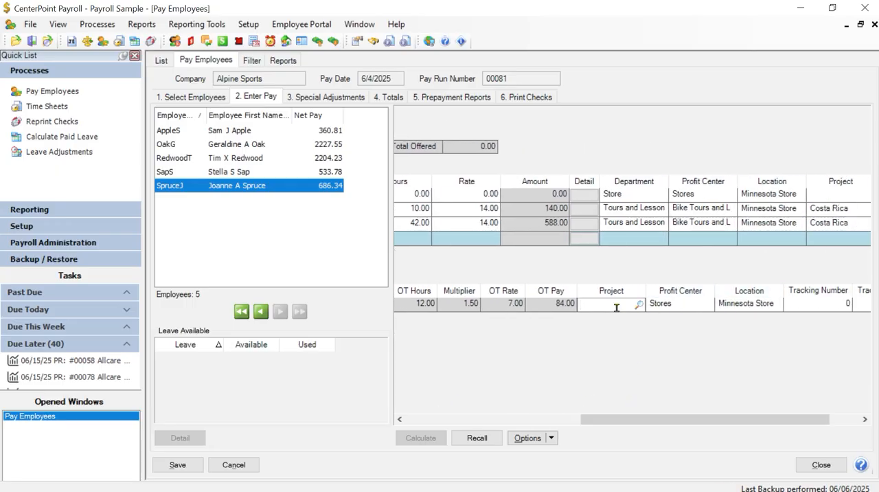
pyautogui.write('to')
pyautogui.press('BackSpace')
pyautogui.press('BackSpace')
pyautogui.write('co')
pyautogui.press('Tab')
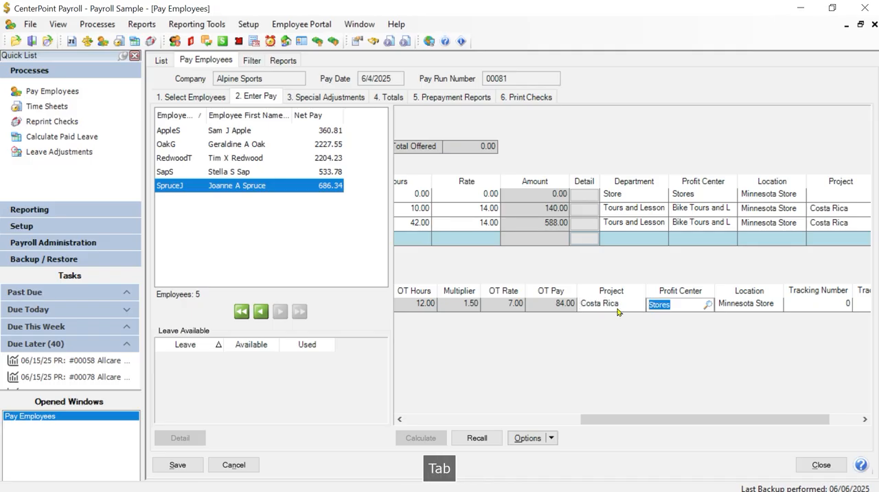
# Set the overtime line's Profit Center to Bike Tours and L, keeping the Minnesota Store location and the tracking number.
pyautogui.write('b')
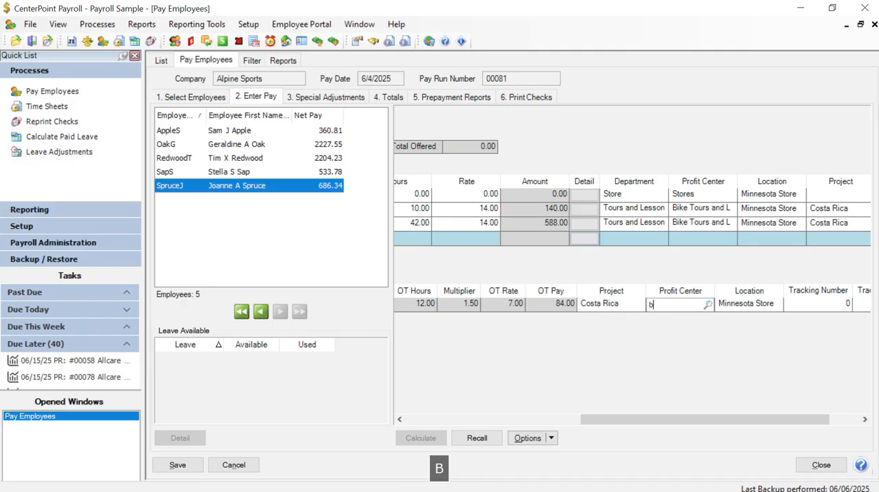
pyautogui.press('Tab')
pyautogui.press('Tab')
pyautogui.press('Tab')
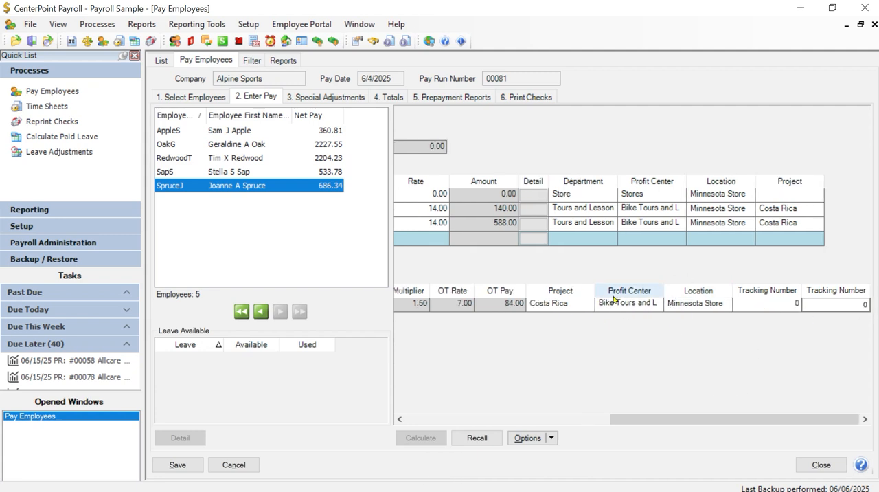
# Expand all of the fifth employee's pay sections to review their details, and collapse them again.
pyautogui.moveTo(642, 418); pyautogui.dragTo(372, 402)
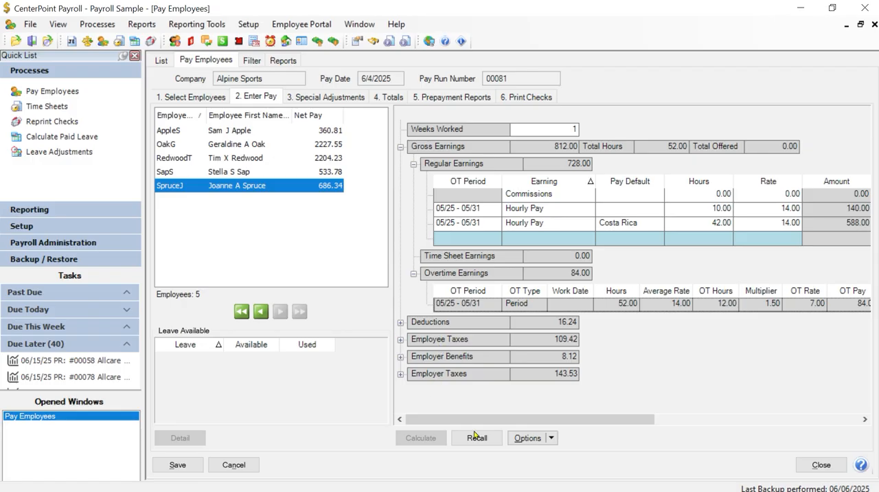
pyautogui.click(552, 438)
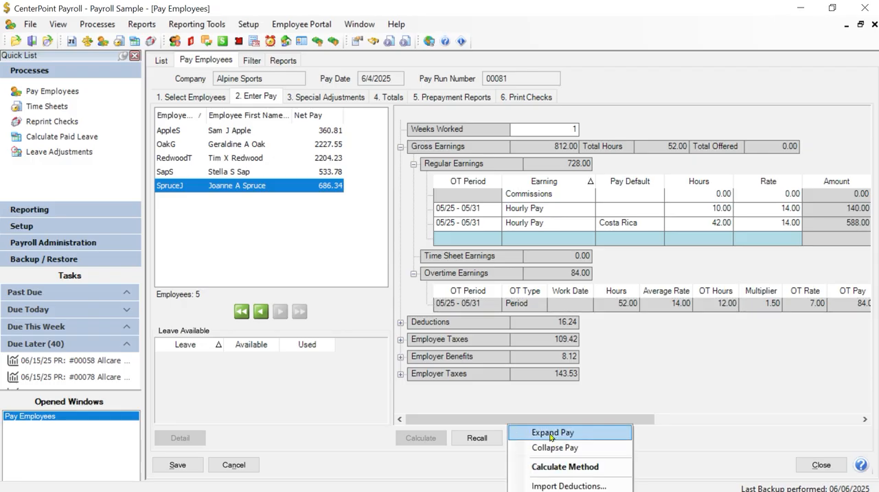
pyautogui.click(551, 432)
pyautogui.scroll(-1, 760, 373)
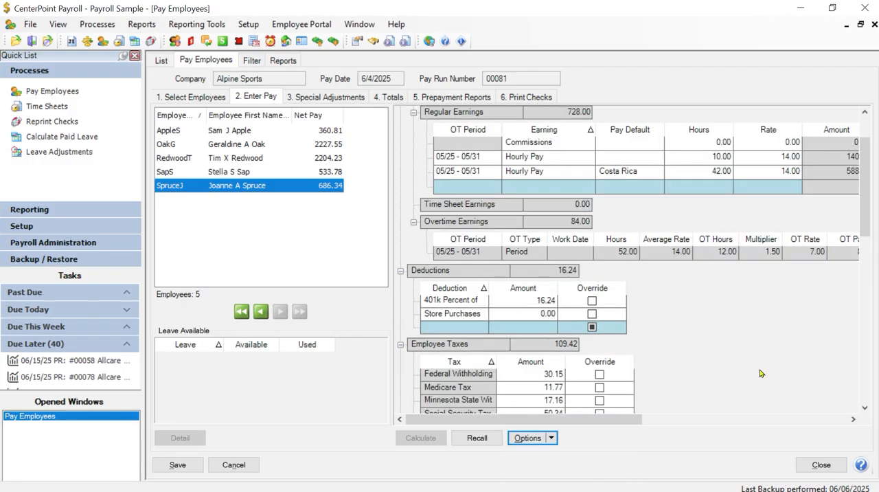
pyautogui.click(552, 439)
pyautogui.click(556, 447)
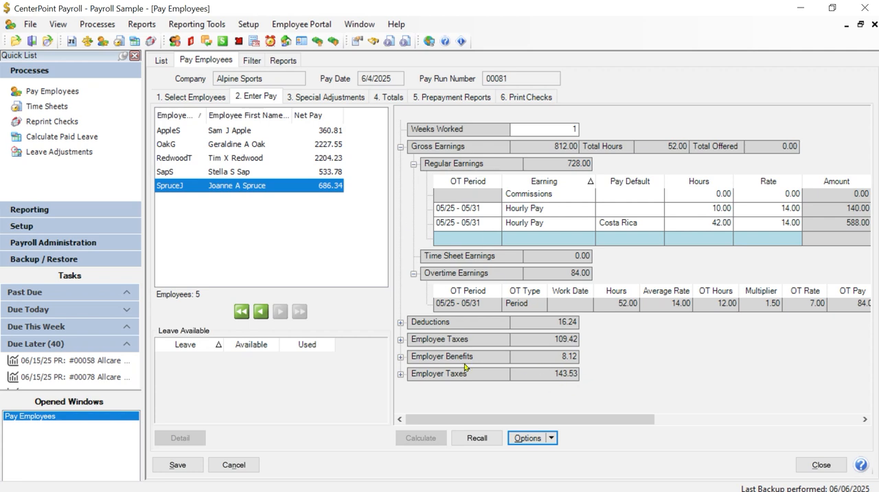
# Expand the fifth employee's Deductions and override the 401k Percent of deduction amount with 17.00.
pyautogui.click(401, 322)
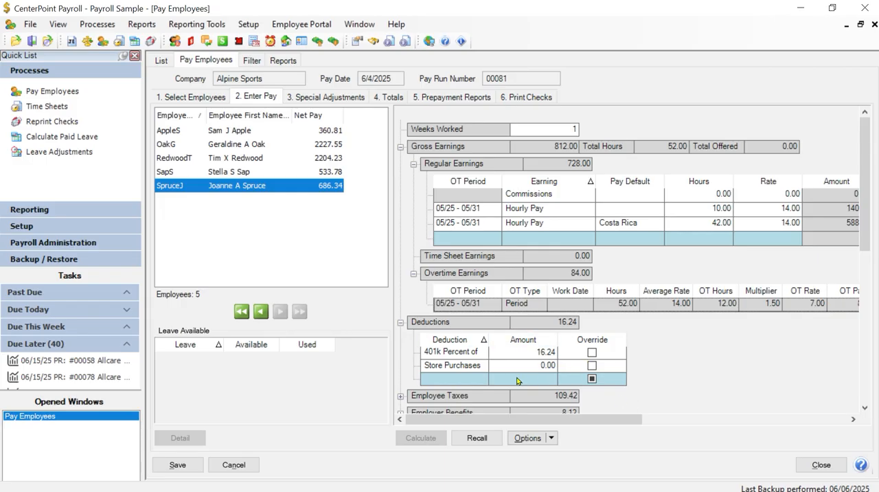
pyautogui.click(534, 354)
pyautogui.write('17')
pyautogui.press('Tab')
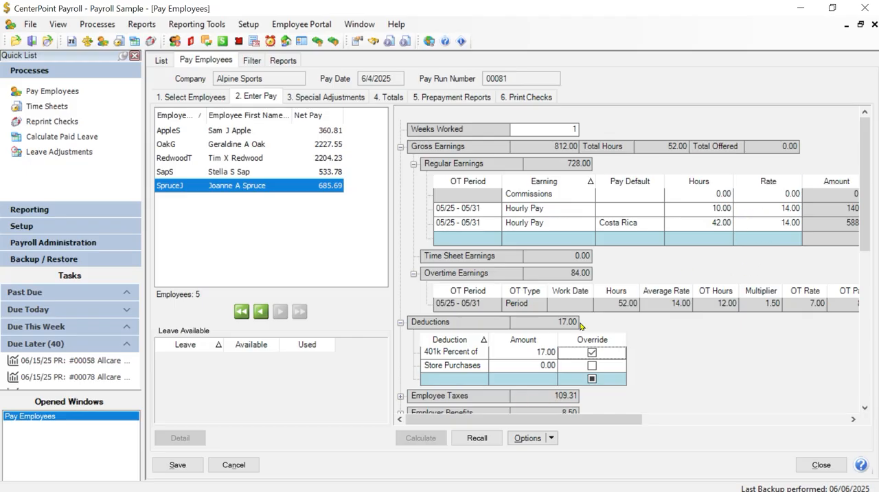
pyautogui.scroll(-2, 651, 340)
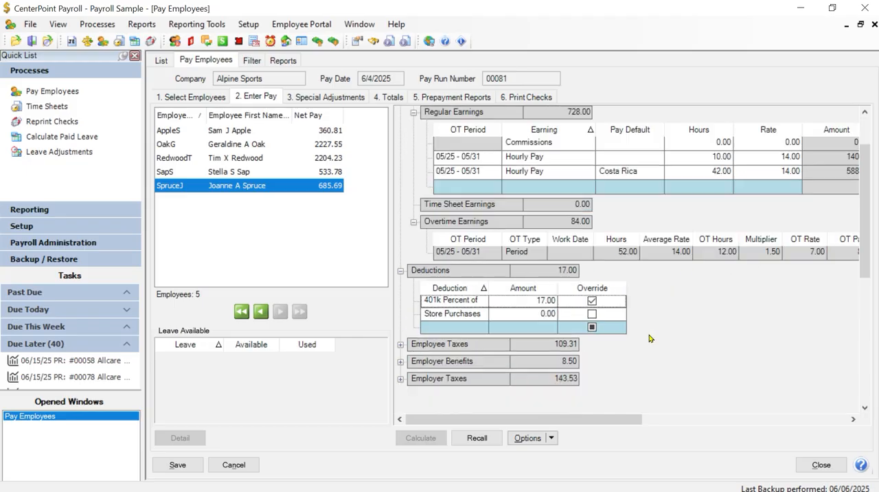
# Expand the fifth employee's Employee Taxes and enter 125.00 hours and a 125.00 rate on the Commissions earnings line.
pyautogui.click(400, 344)
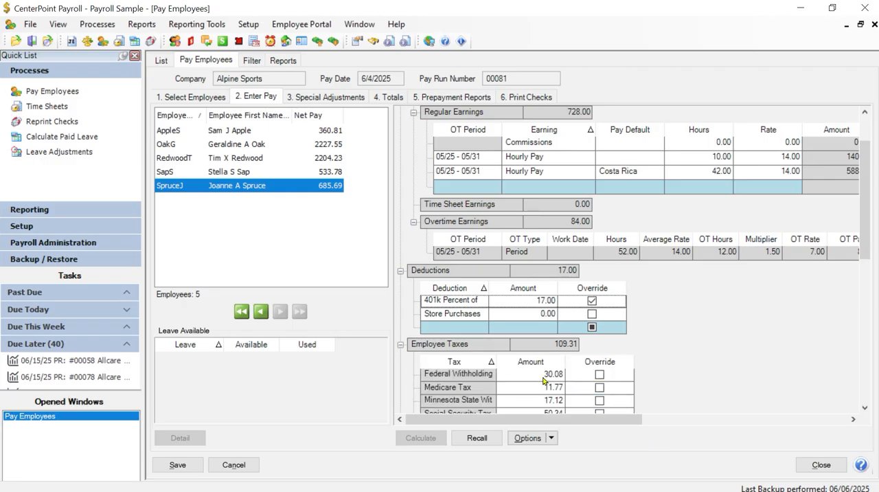
pyautogui.click(706, 144)
pyautogui.write('125.')
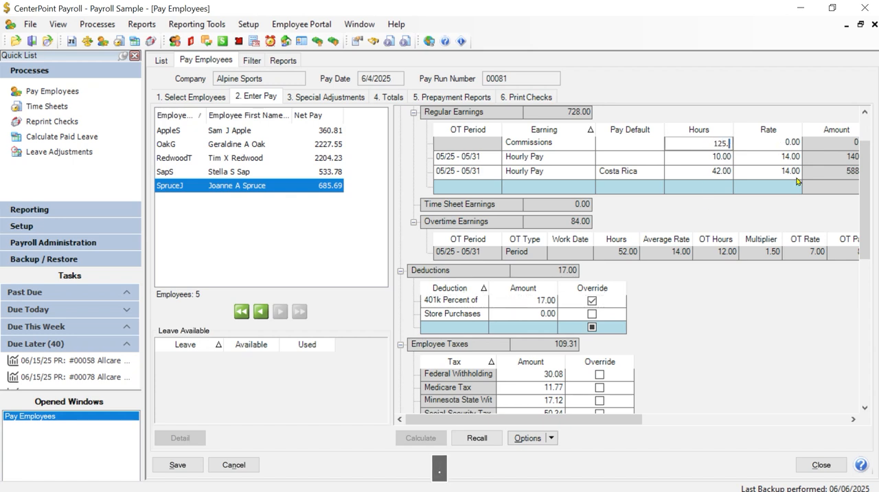
pyautogui.press('Tab')
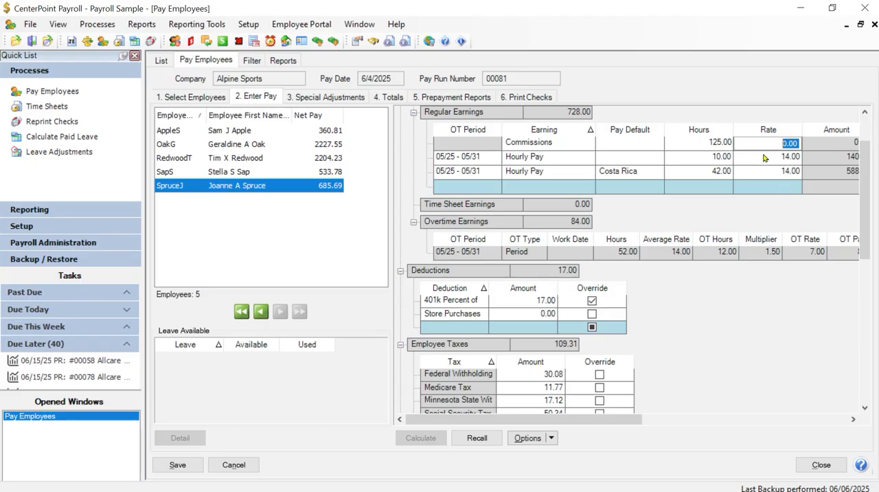
pyautogui.write('125')
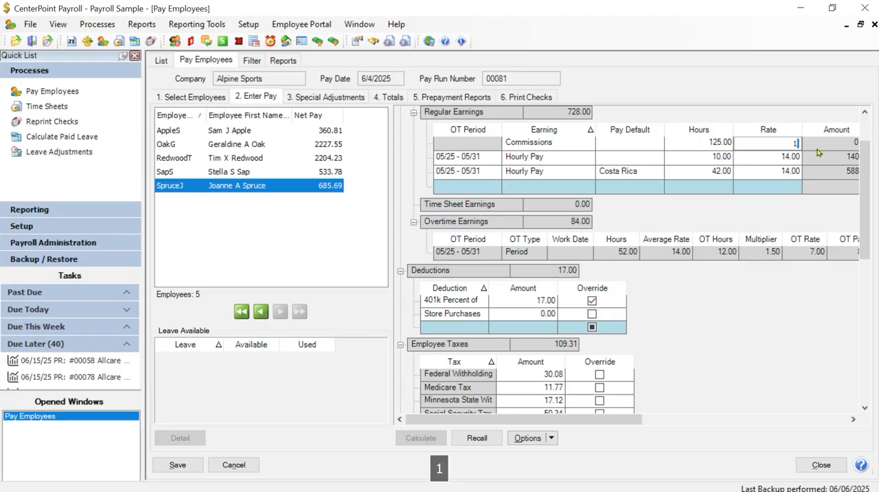
pyautogui.press('Tab')
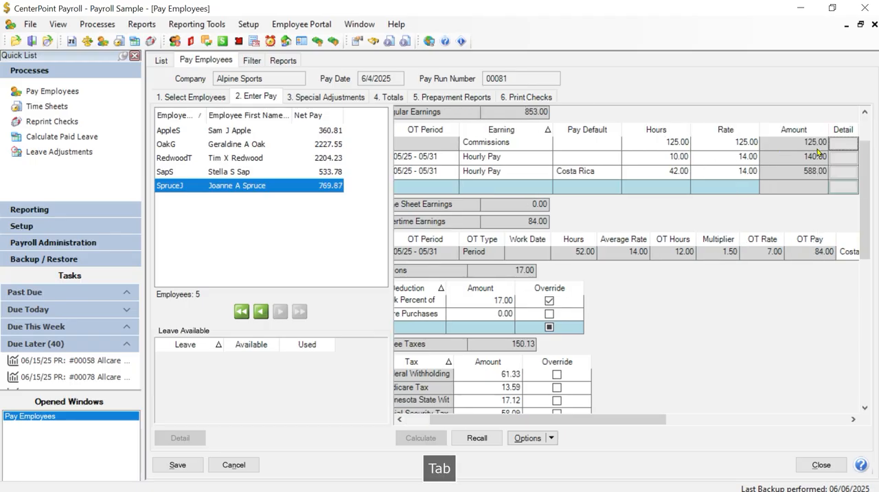
# Set the Hours on the fifth employee's Commissions earnings line to 0.00.
pyautogui.click(668, 141)
pyautogui.write('0')
pyautogui.press('Tab')
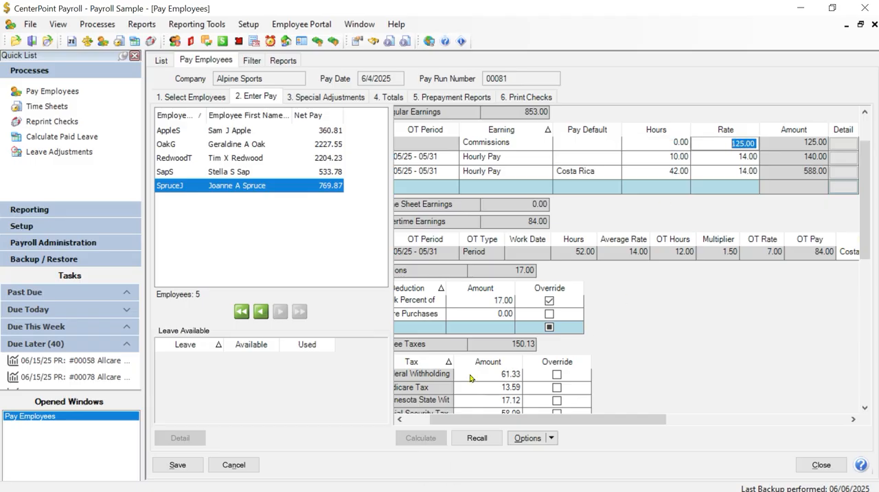
pyautogui.click(489, 420)
pyautogui.moveTo(490, 420); pyautogui.dragTo(464, 421)
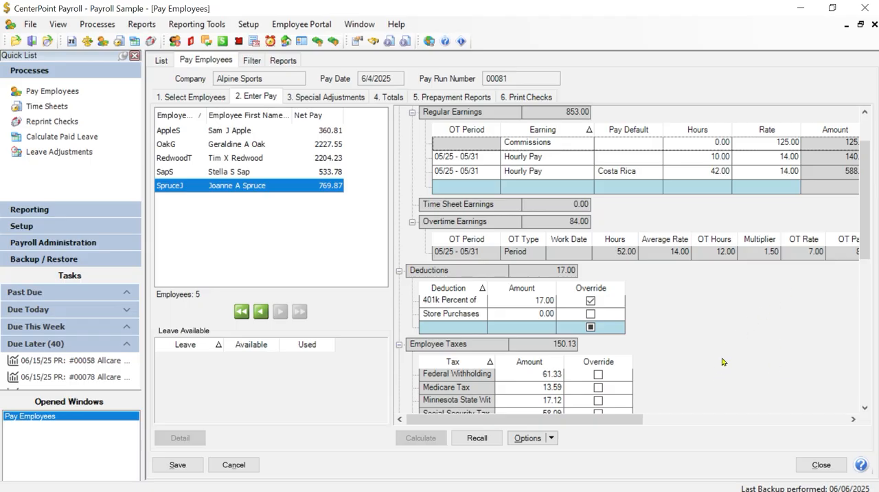
# Examine the Calculation Method choices for pay run calculations and close them without changing the setting.
pyautogui.click(551, 438)
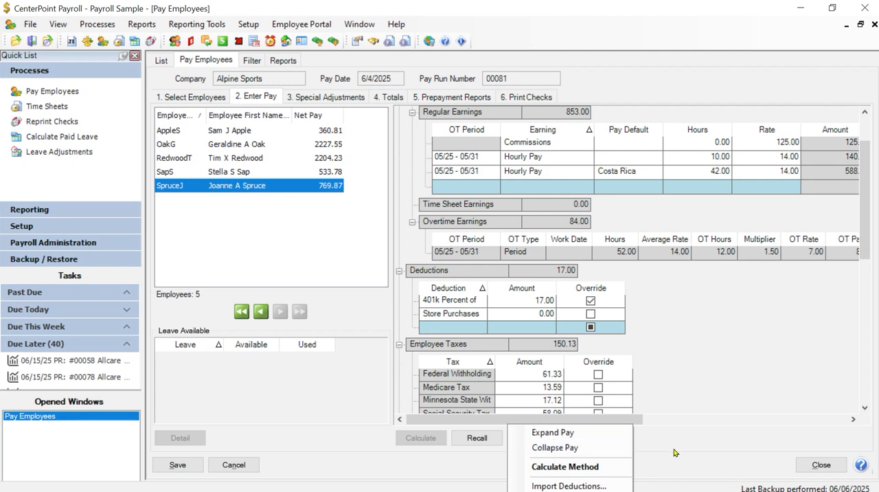
pyautogui.click(710, 368)
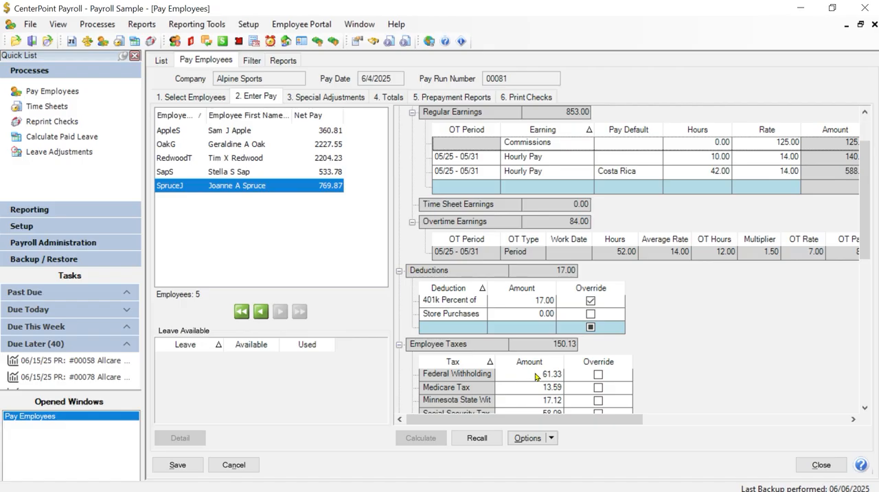
pyautogui.click(552, 438)
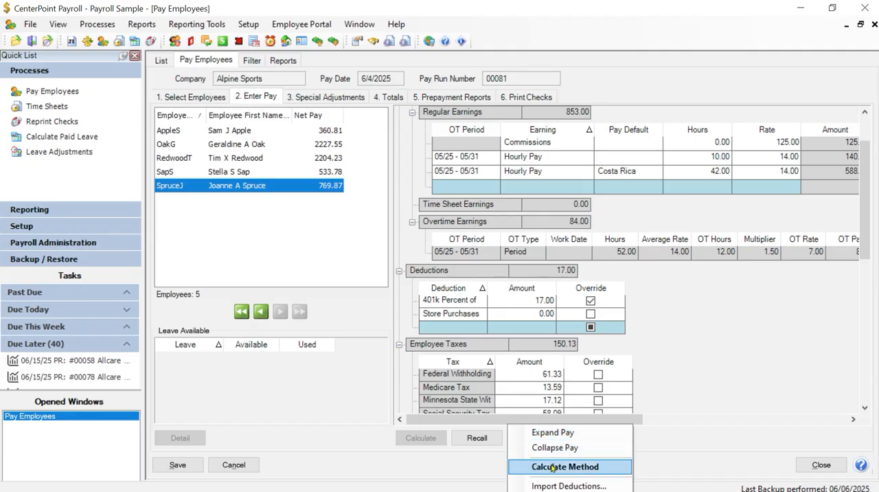
pyautogui.click(557, 466)
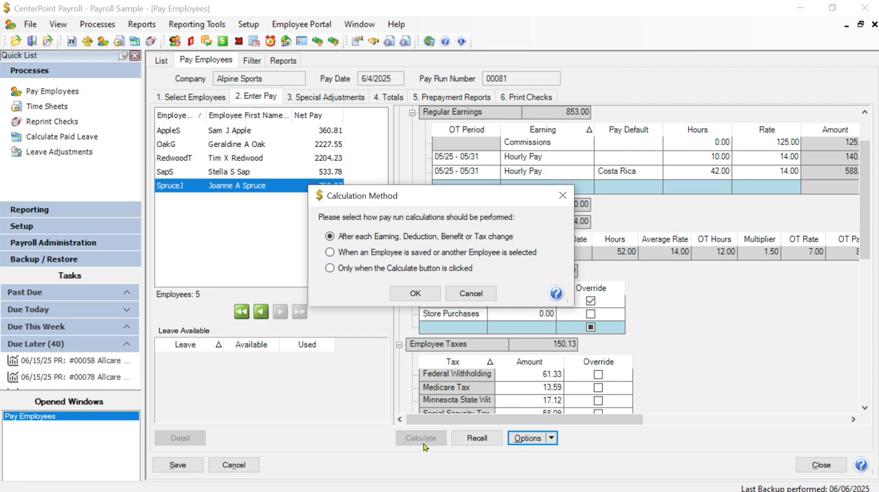
pyautogui.click(482, 295)
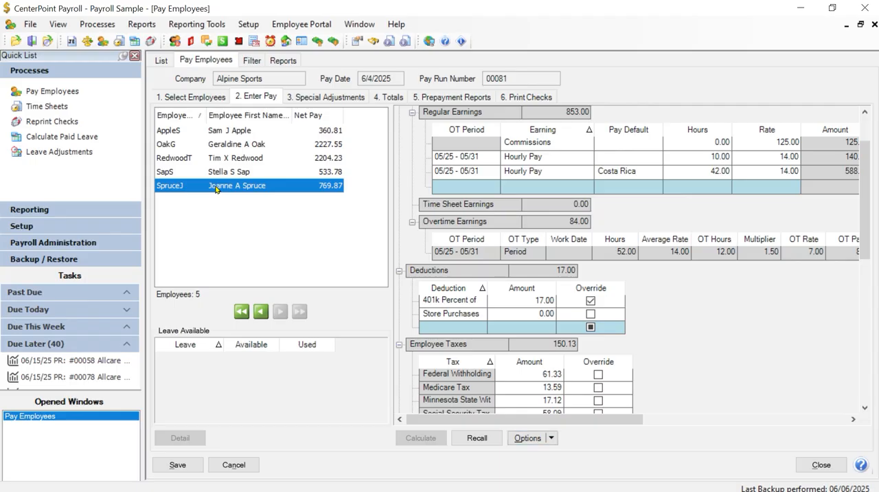
# Look through the fifth employee's earlier checks available for recall, select the 1/22/2025 check, and cancel the recall.
pyautogui.click(476, 438)
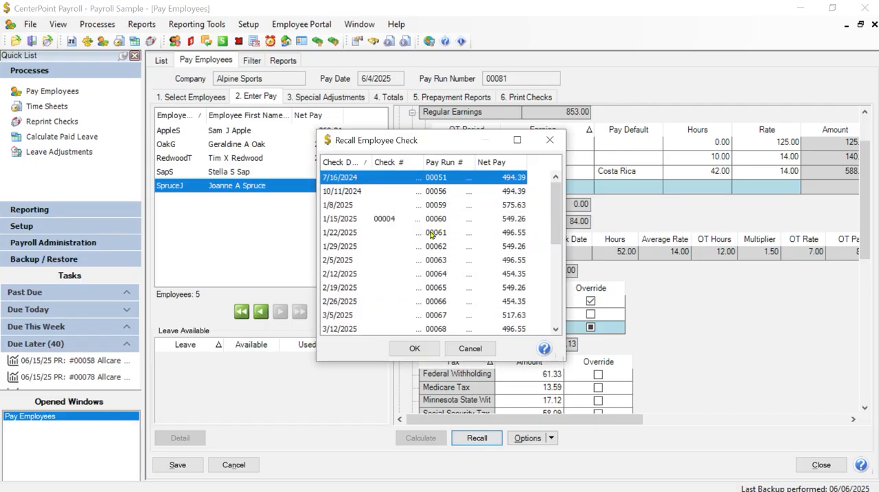
pyautogui.click(432, 233)
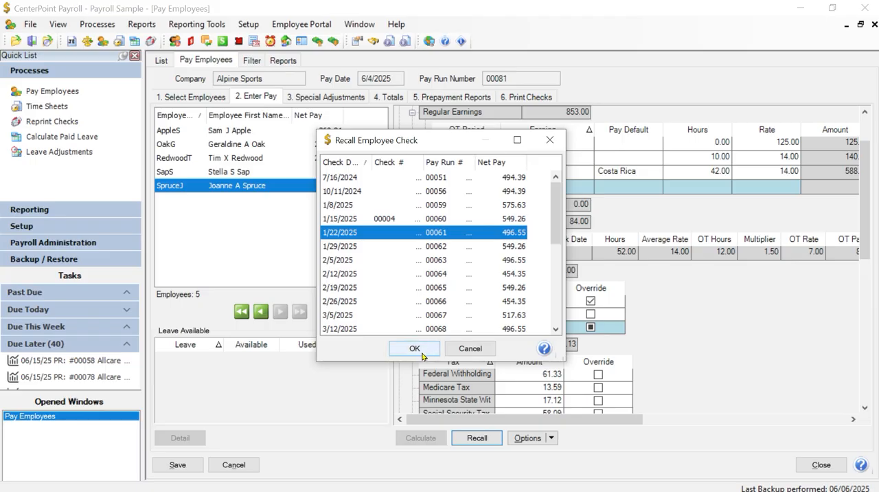
pyautogui.click(481, 349)
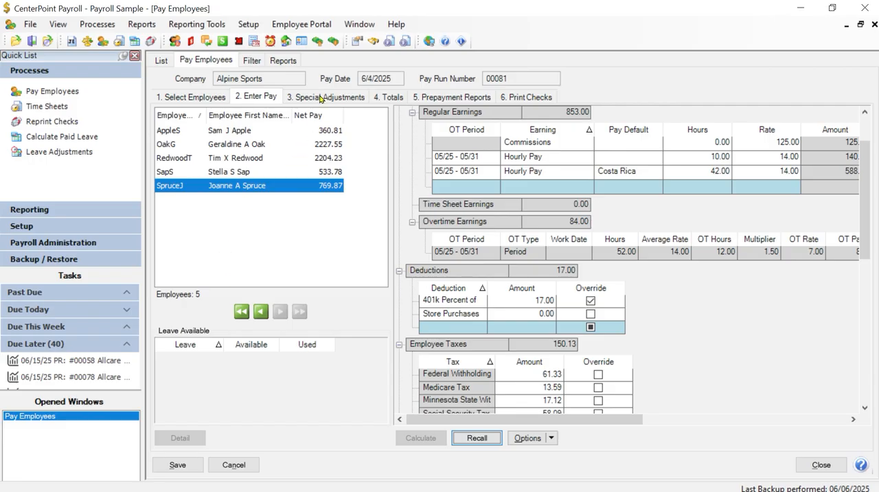
# Review the Special Adjustments settings and the payroll Totals for the pay run.
pyautogui.click(320, 98)
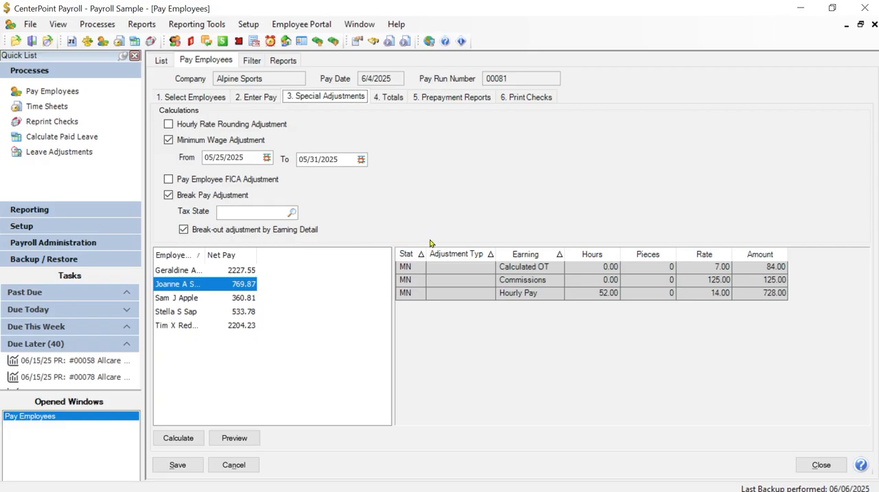
pyautogui.click(396, 102)
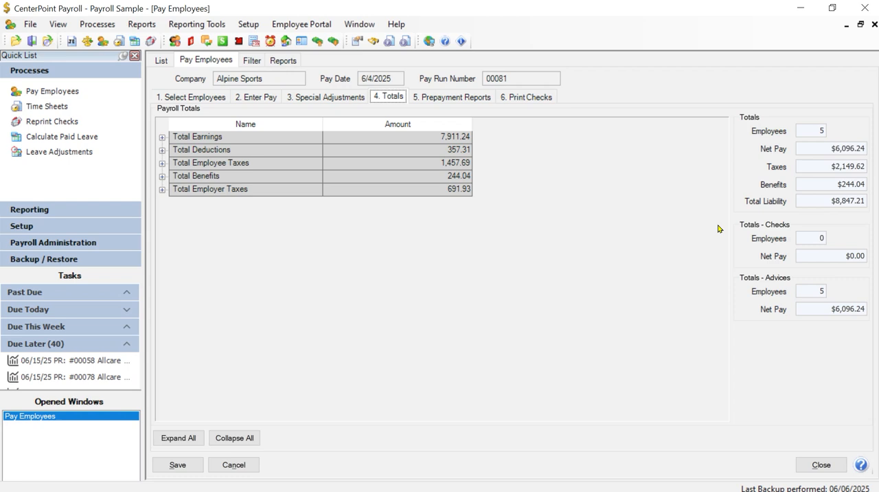
# Preview the Employee Prepayment (Detail) report for pay run 00081, review both pages, and close the preview.
pyautogui.click(451, 97)
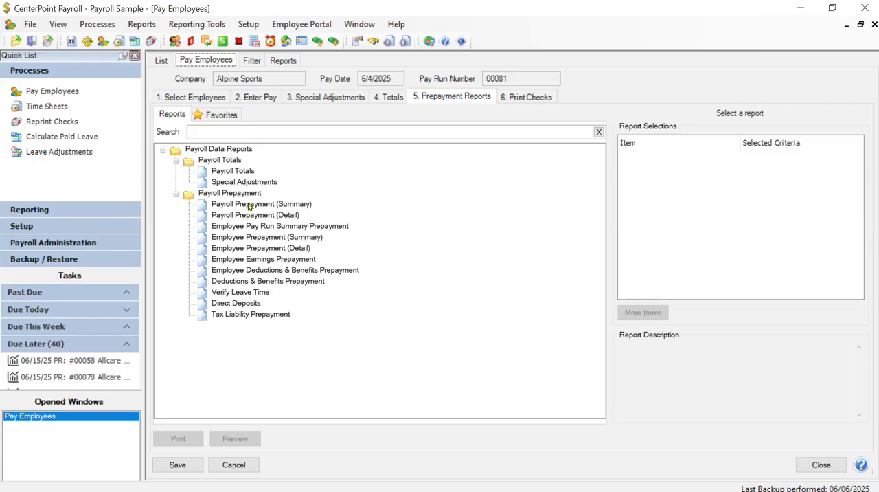
pyautogui.click(290, 250)
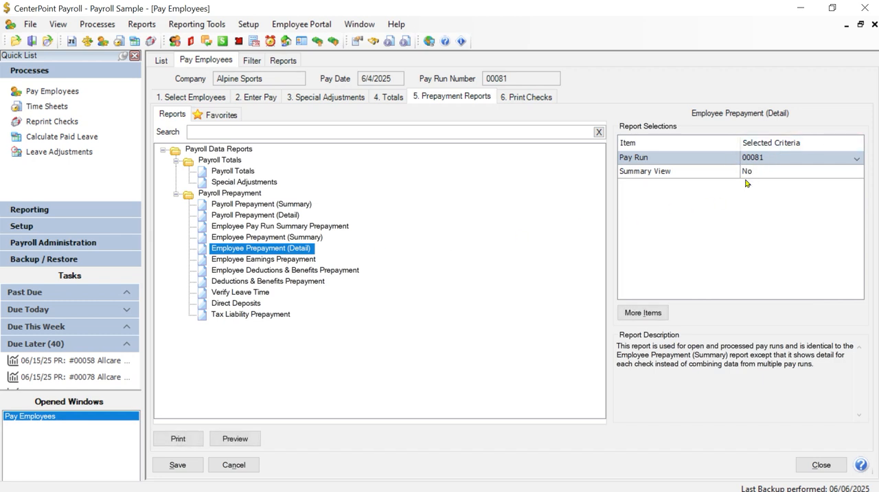
pyautogui.click(240, 440)
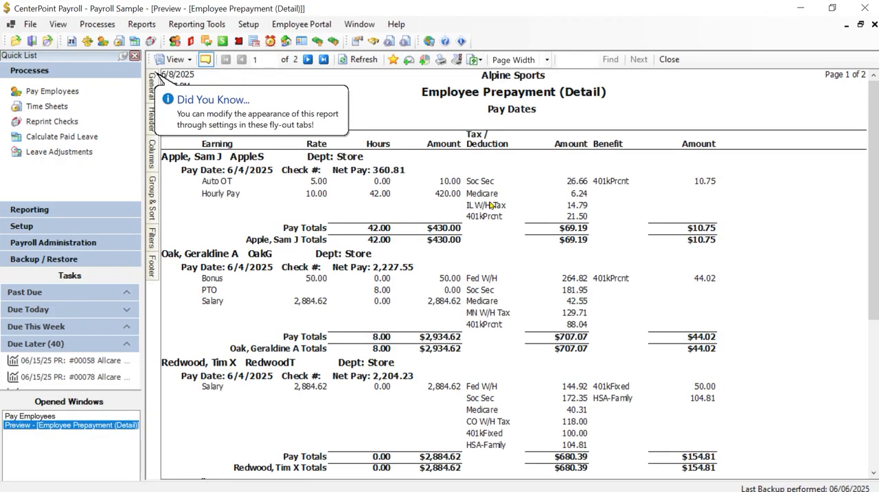
pyautogui.scroll(-1, 490, 204)
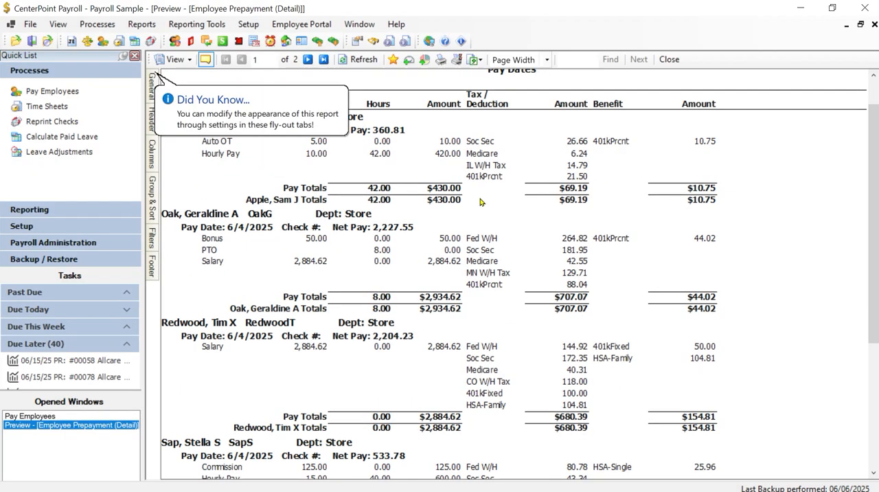
pyautogui.scroll(1, 481, 202)
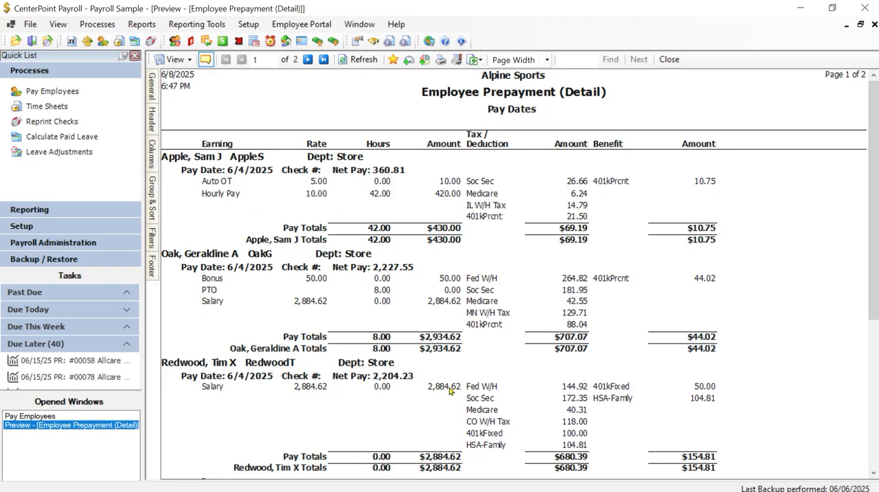
pyautogui.scroll(-2, 384, 390)
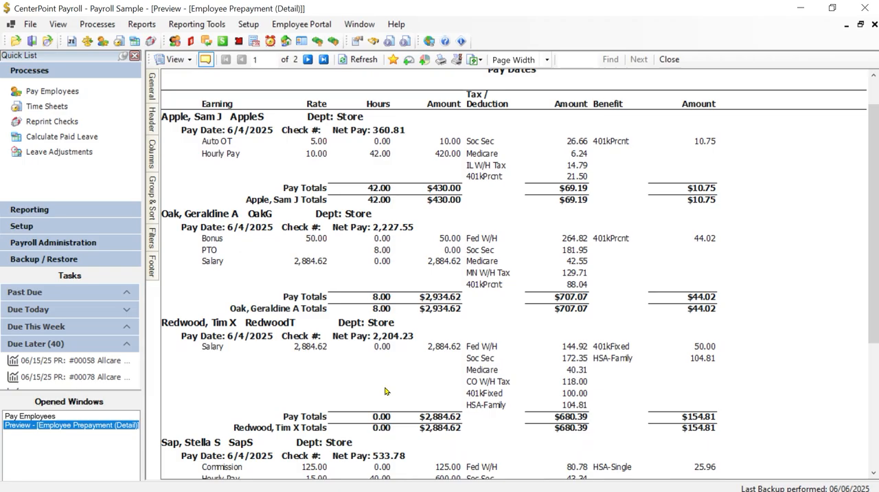
pyautogui.scroll(-10, 384, 390)
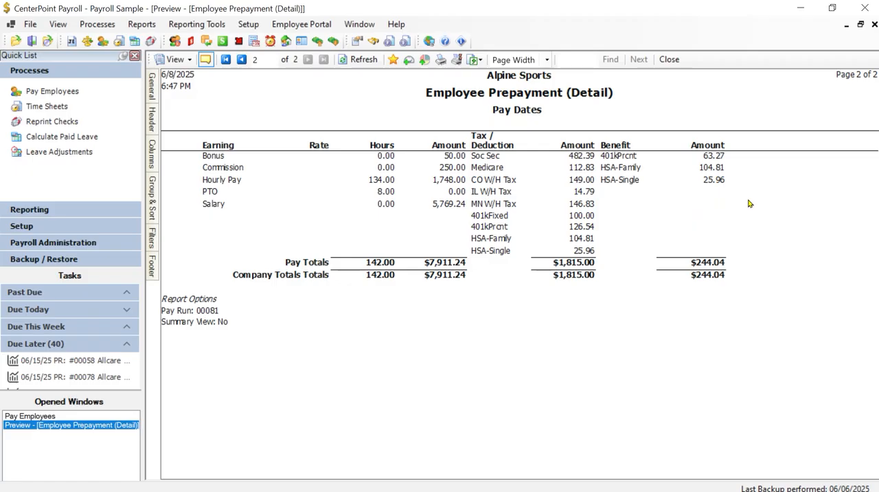
pyautogui.scroll(3, 706, 254)
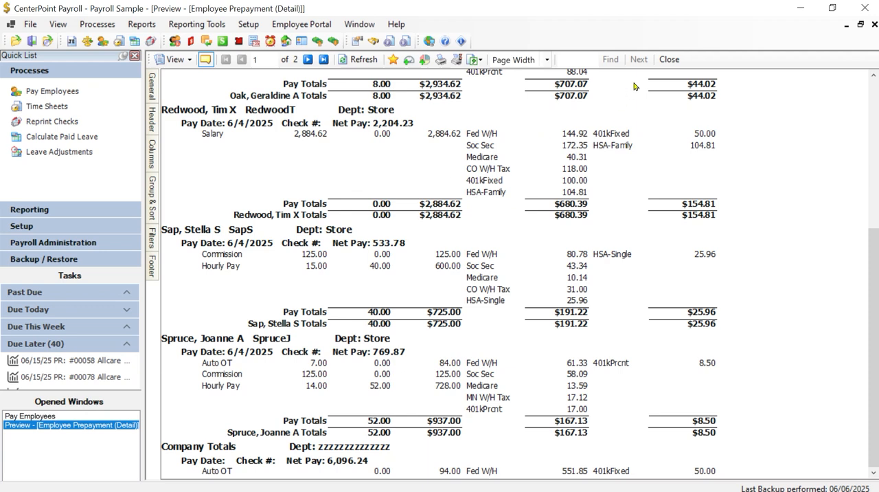
pyautogui.click(678, 60)
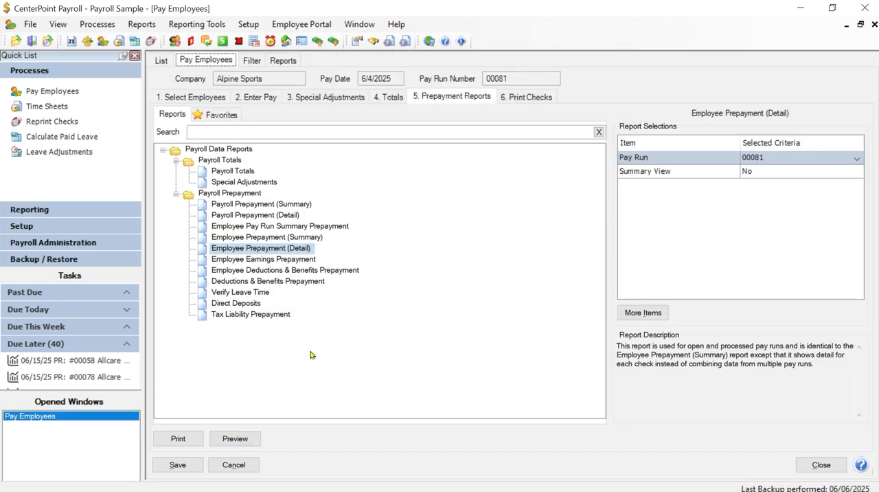
# Open the Print Checks settings for the pay run.
pyautogui.click(536, 99)
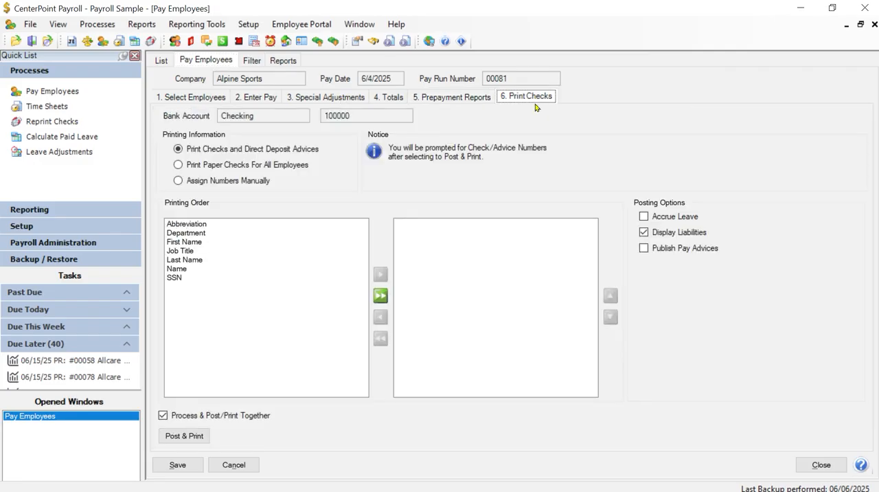